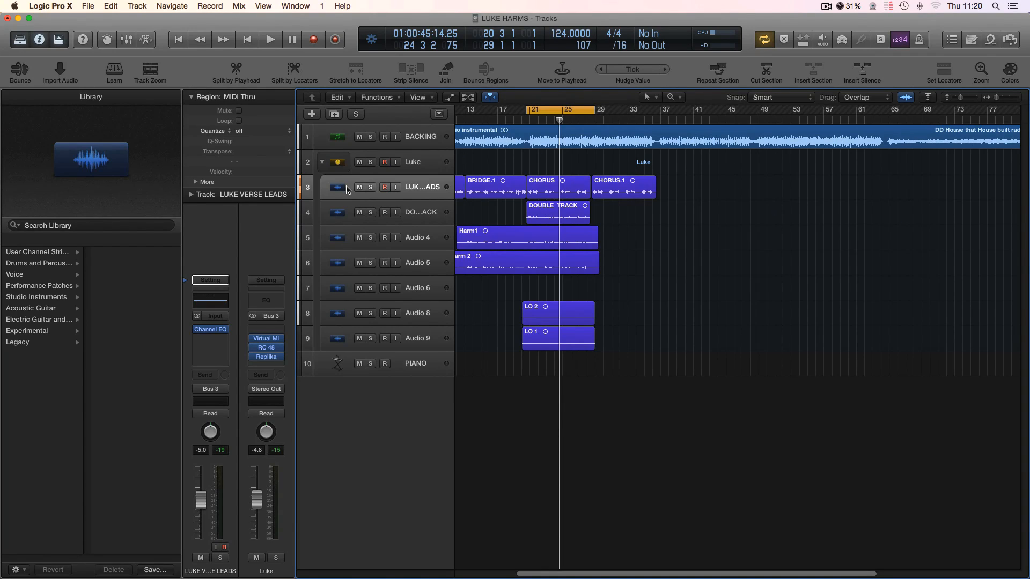
Select the vocal track stack and view the levels of its channels in the mixer
{"action": "left_click", "coordinate": [424, 164]}
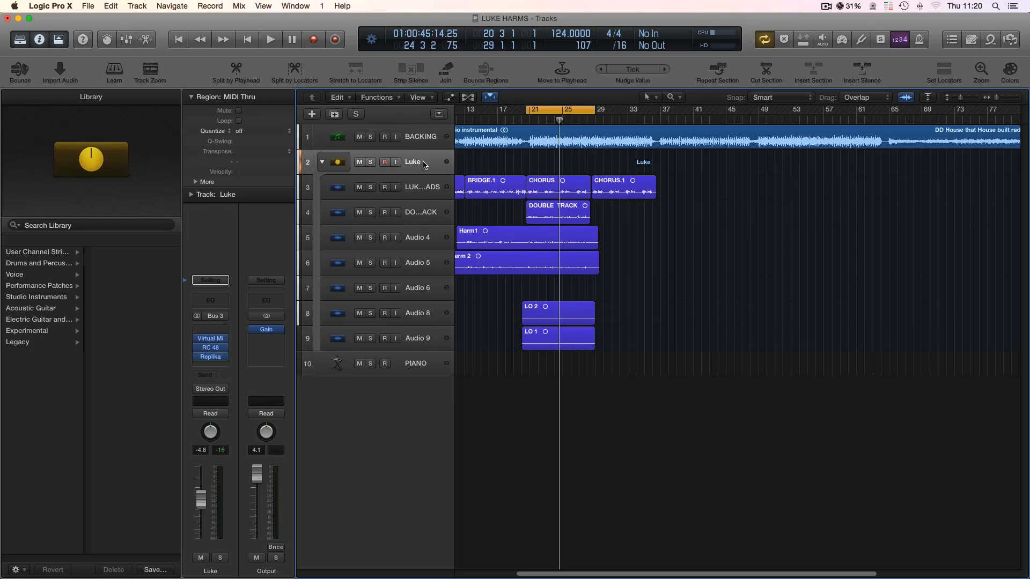
{"action": "key", "text": "x"}
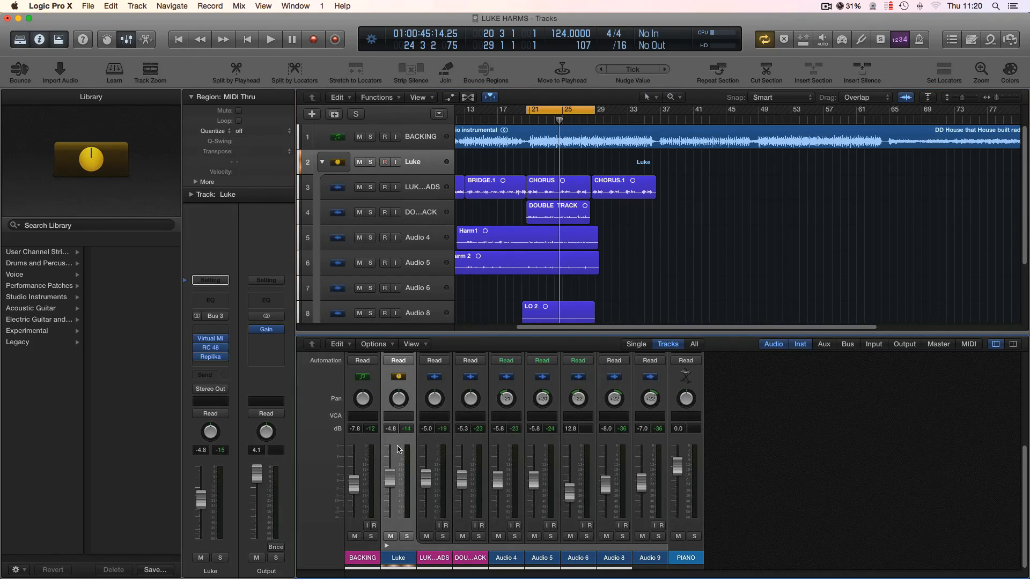
{"action": "key", "text": "x"}
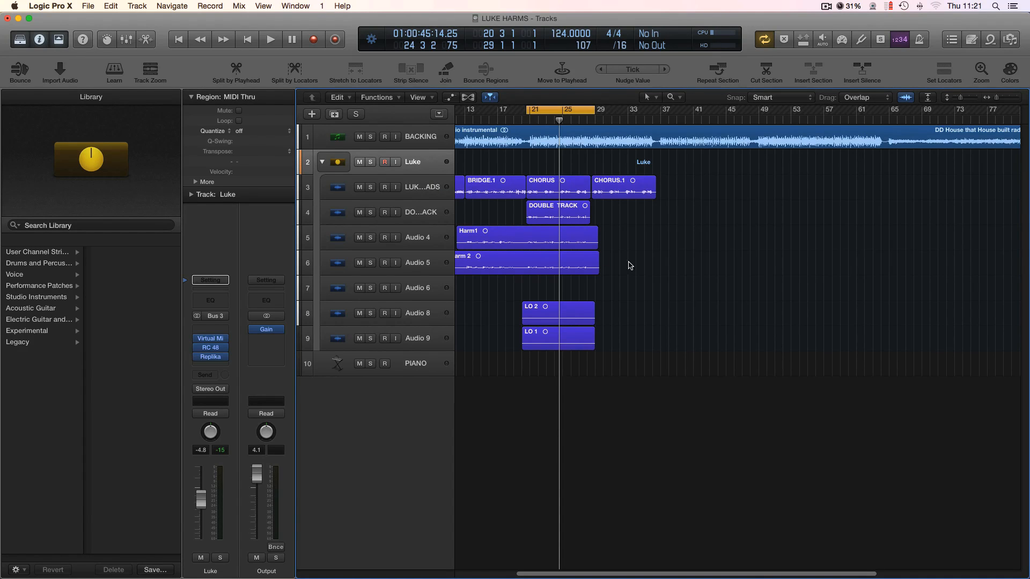
Open the Virtual Mix Rack plug-in on the vocal stack and review its Virtual Channel, FG-N, CS-Lift and FG-116 modules
{"action": "left_click", "coordinate": [210, 338]}
{"action": "left_click_drag", "start_coordinate": [386, 211], "coordinate": [370, 152]}
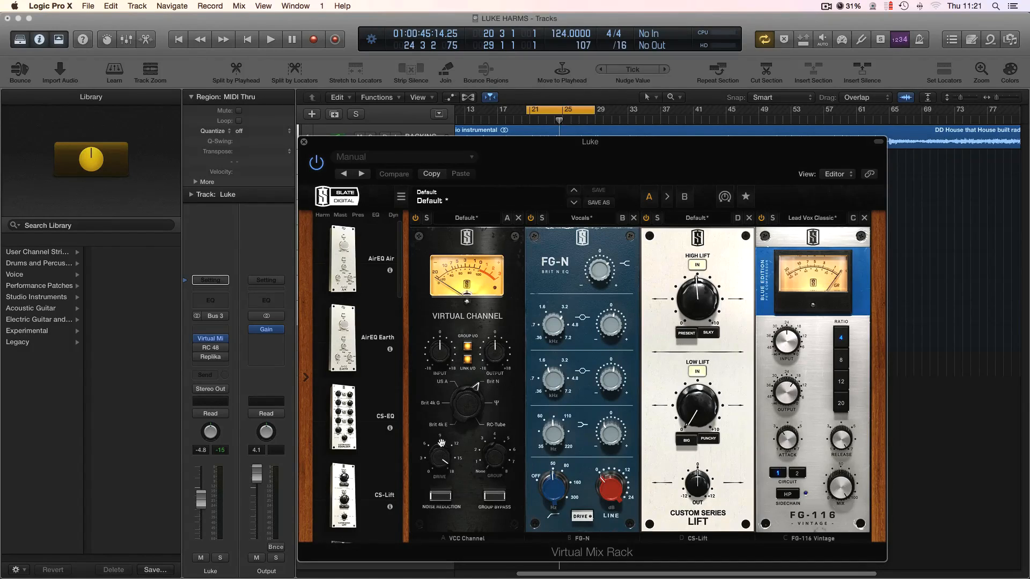
{"action": "left_click_drag", "start_coordinate": [439, 460], "coordinate": [446, 431]}
{"action": "left_click_drag", "start_coordinate": [428, 146], "coordinate": [421, 136]}
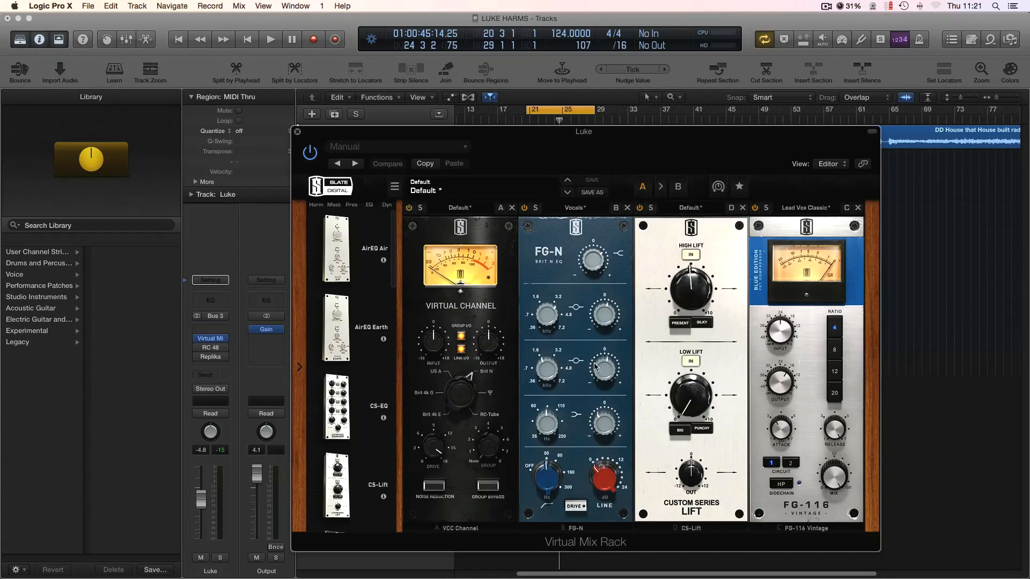
{"action": "mouse_move", "coordinate": [552, 311]}
{"action": "left_click", "coordinate": [593, 260]}
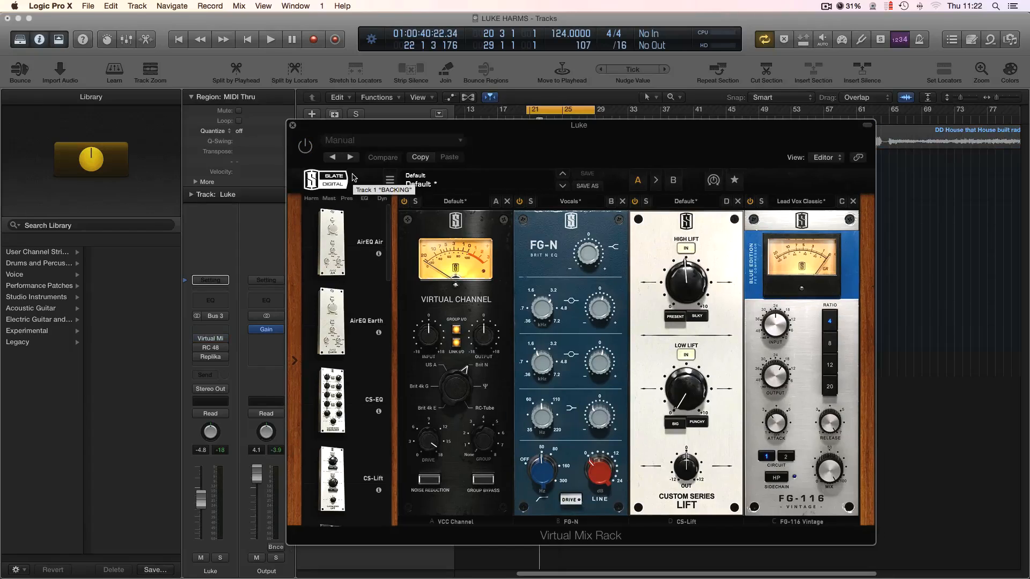
Switch Virtual Mix Rack back on while playing the vocals to compare the sound, and close its window
{"action": "key", "text": "space"}
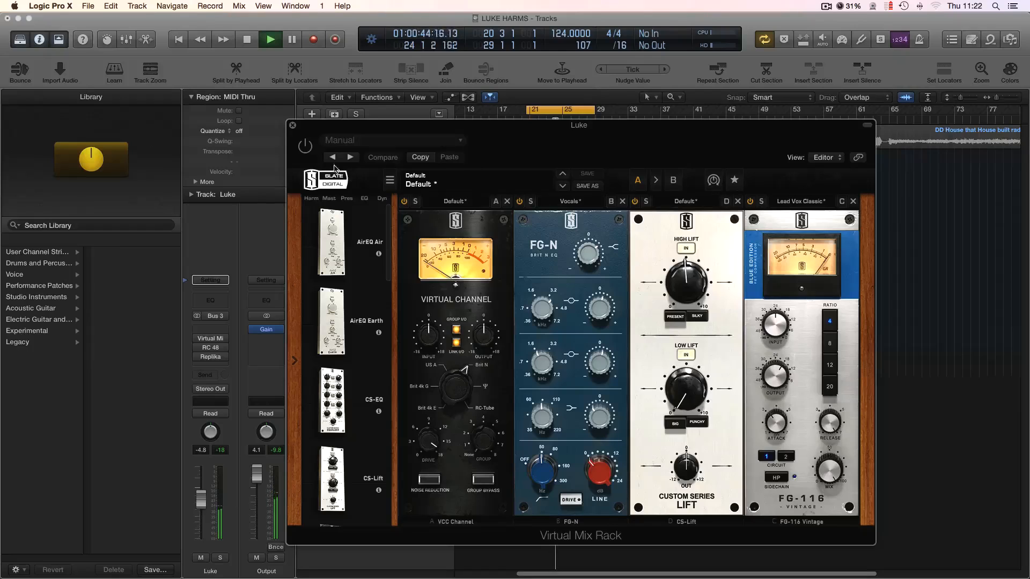
{"action": "left_click", "coordinate": [303, 153]}
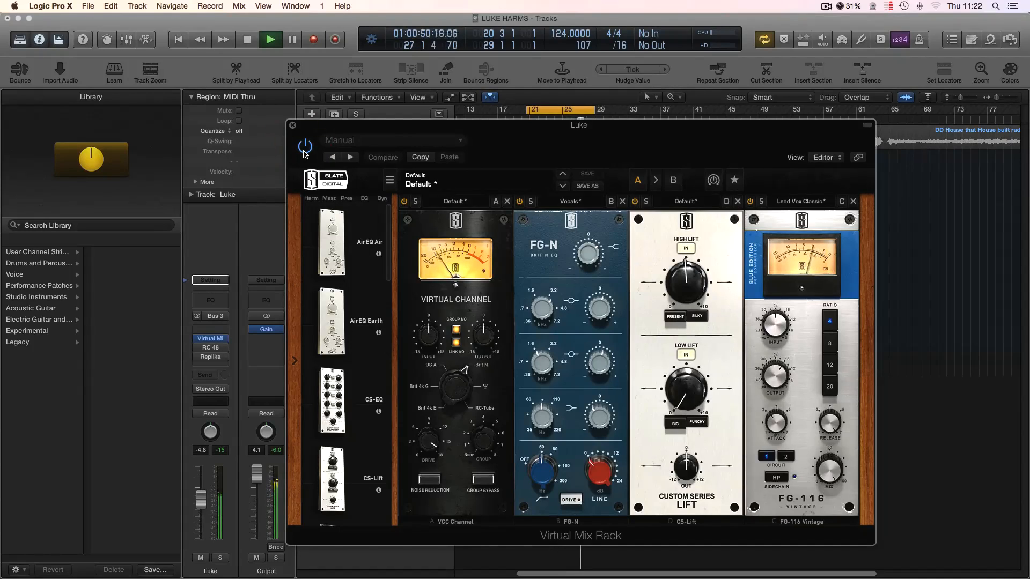
{"action": "key", "text": "space"}
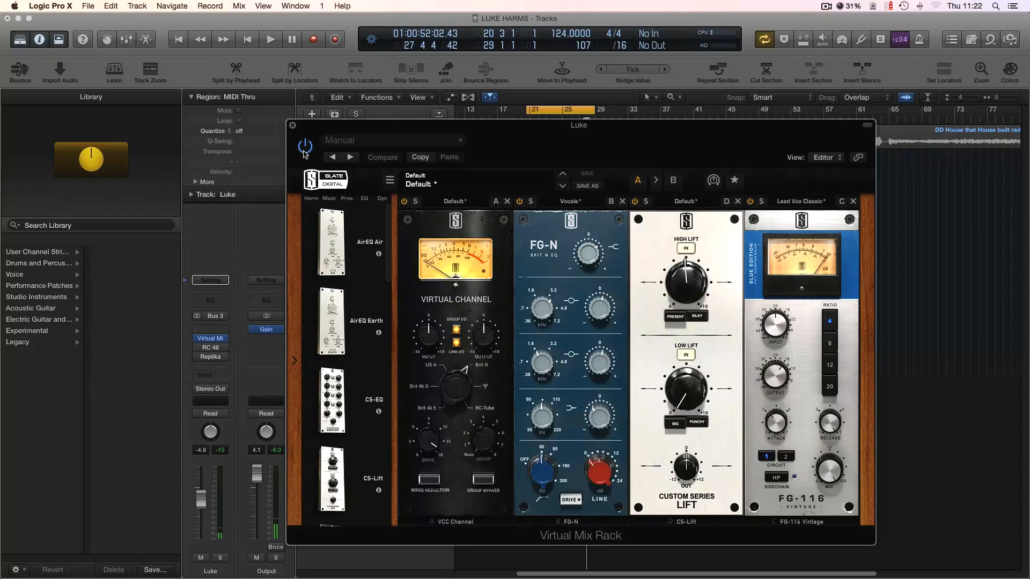
{"action": "left_click", "coordinate": [292, 125]}
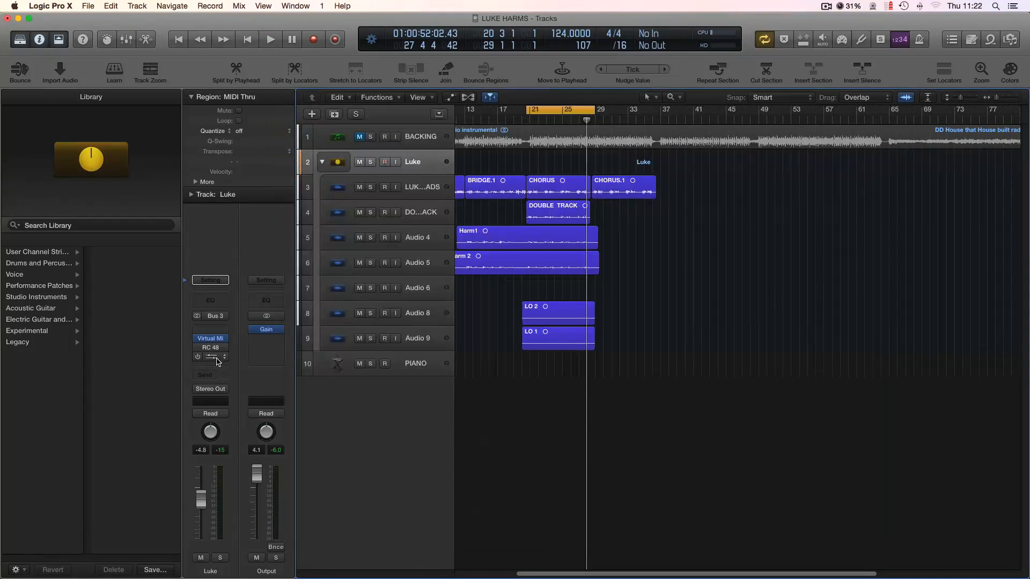
Switch on the RC 48 reverb on the vocal stack and open its settings beside the track regions
{"action": "left_click", "coordinate": [198, 348]}
{"action": "left_click", "coordinate": [209, 350]}
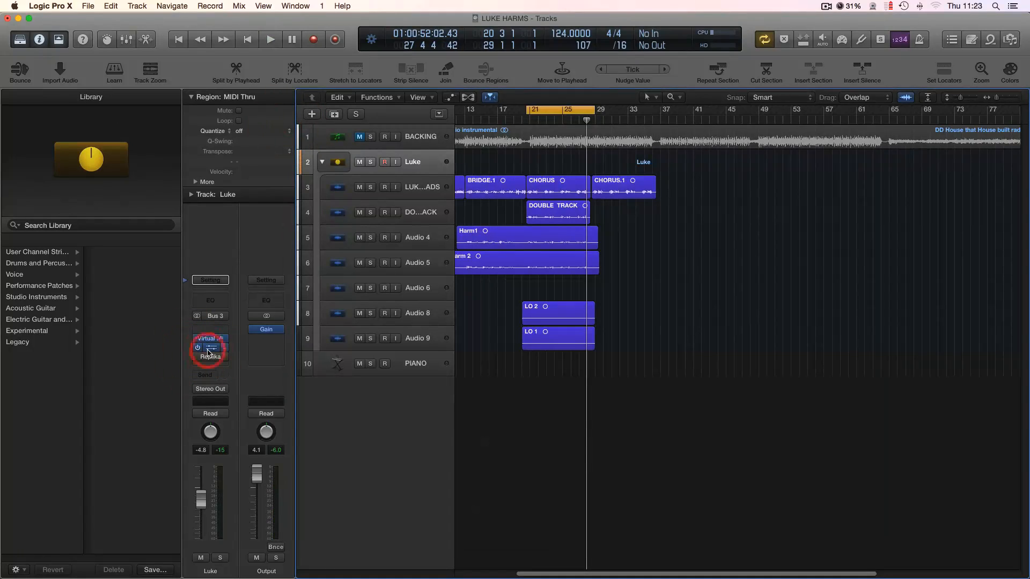
{"action": "left_click_drag", "start_coordinate": [236, 147], "coordinate": [259, 156]}
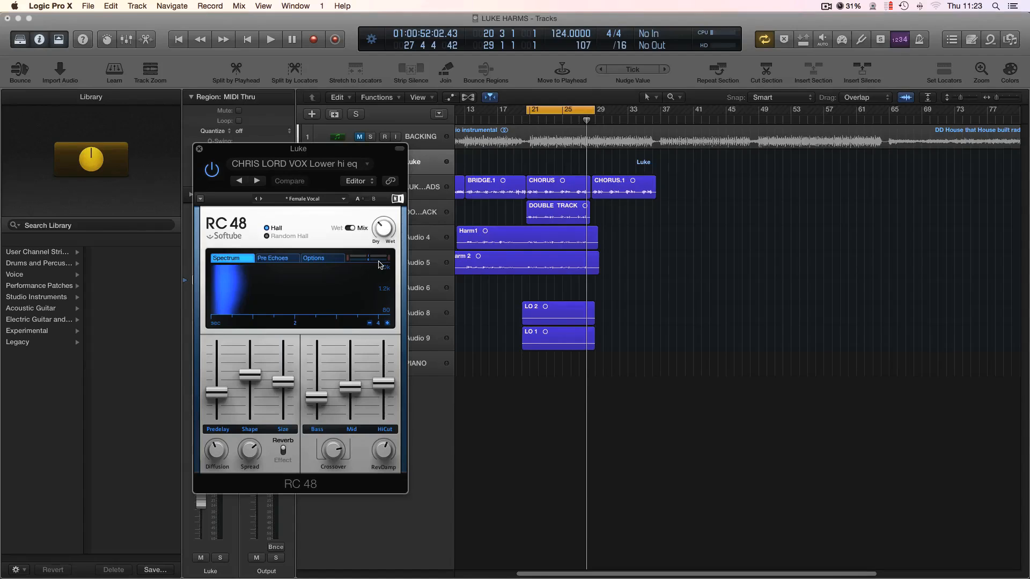
{"action": "mouse_move", "coordinate": [213, 426]}
{"action": "mouse_move", "coordinate": [220, 398]}
{"action": "left_click_drag", "start_coordinate": [235, 154], "coordinate": [696, 150]}
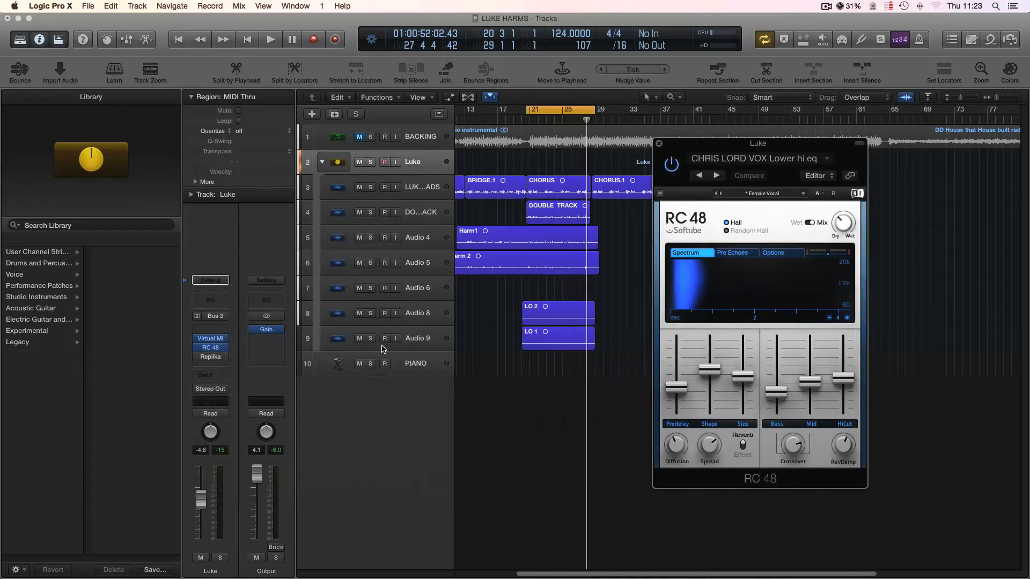
Play the vocals while bypassing and re-enabling RC 48 to compare them with and without the reverb
{"action": "mouse_move", "coordinate": [203, 350]}
{"action": "key", "text": "space"}
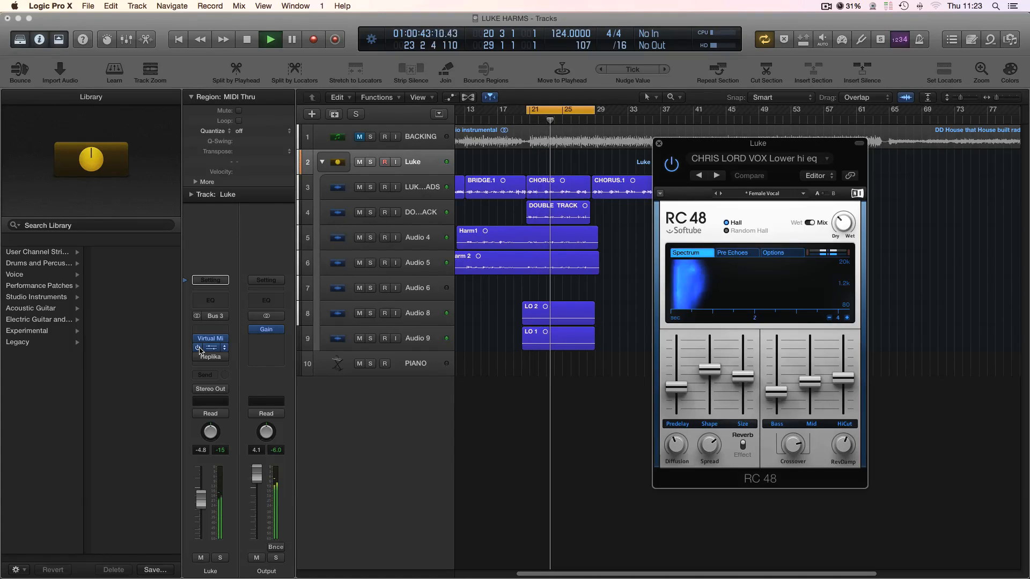
{"action": "left_click", "coordinate": [200, 349]}
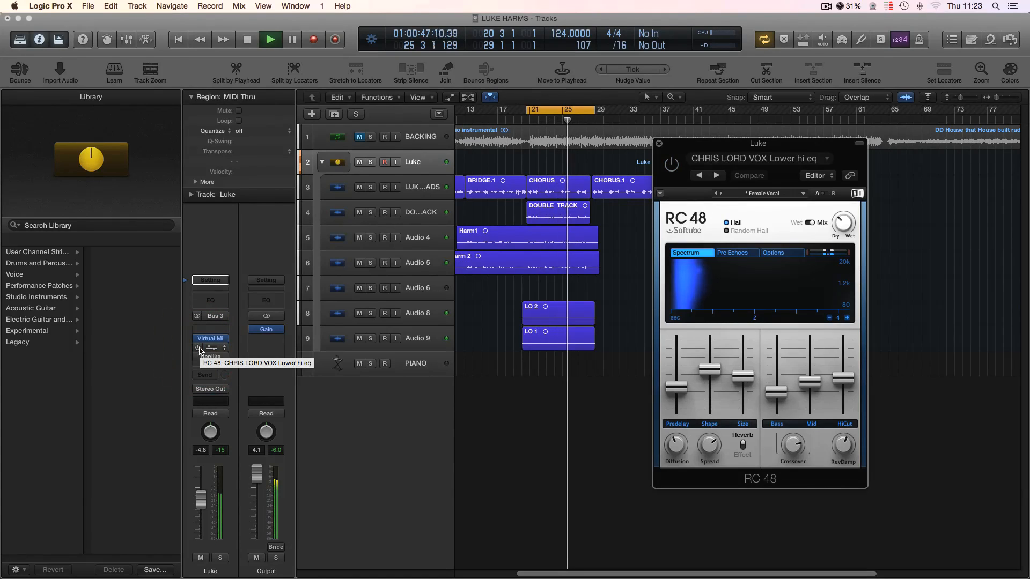
{"action": "key", "text": "space"}
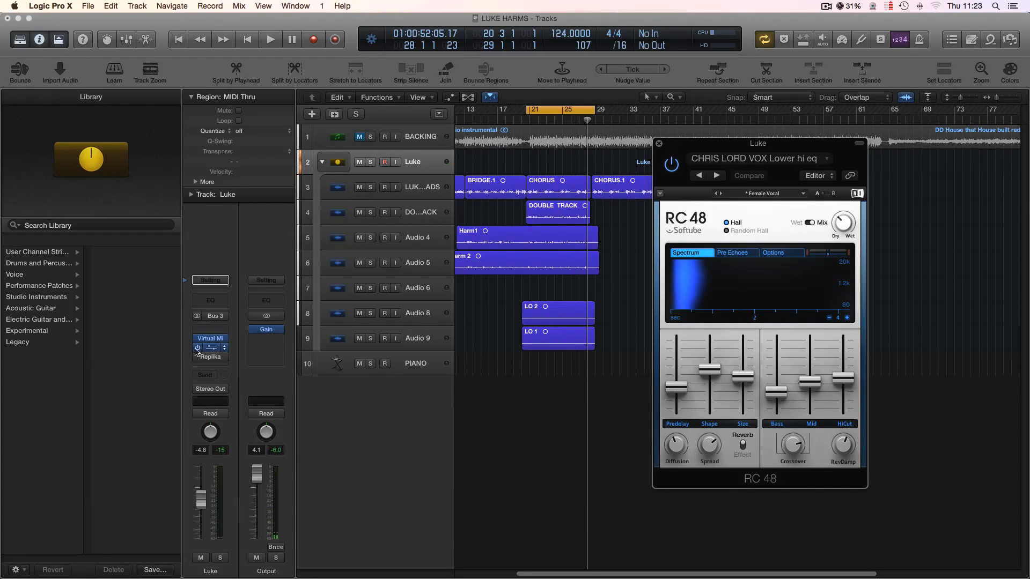
Switch on the Replika delay on the vocal stack and open its settings
{"action": "left_click", "coordinate": [196, 357]}
{"action": "left_click", "coordinate": [208, 359]}
{"action": "left_click_drag", "start_coordinate": [396, 157], "coordinate": [360, 156]}
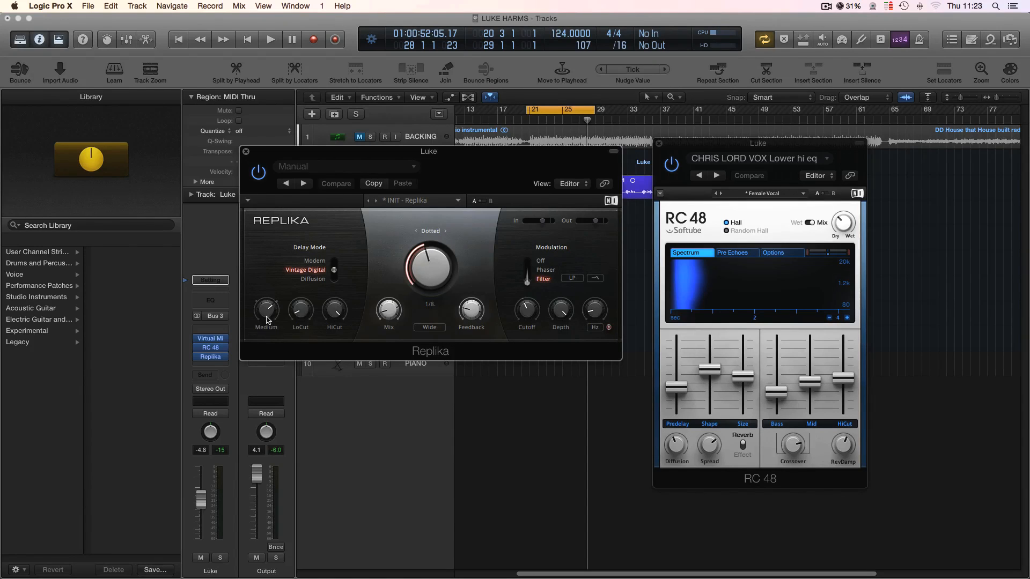
Adjust Replika's HiCut by ear during playback and set its LoCut to 20 Hz
{"action": "left_click", "coordinate": [304, 311]}
{"action": "left_click_drag", "start_coordinate": [303, 311], "coordinate": [336, 310]}
{"action": "key", "text": "space"}
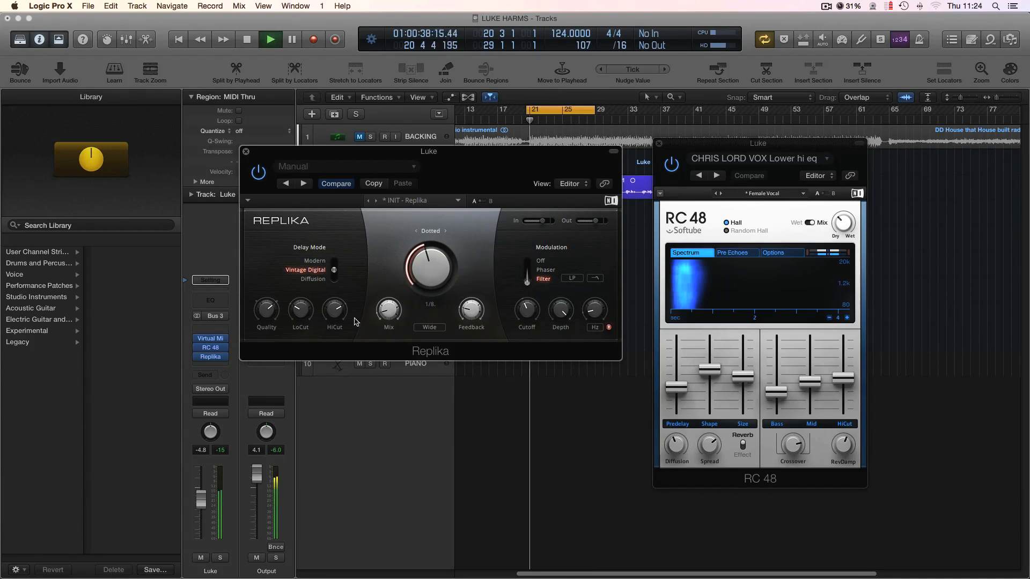
{"action": "mouse_move", "coordinate": [301, 309]}
{"action": "left_click_drag", "start_coordinate": [335, 314], "coordinate": [336, 310]}
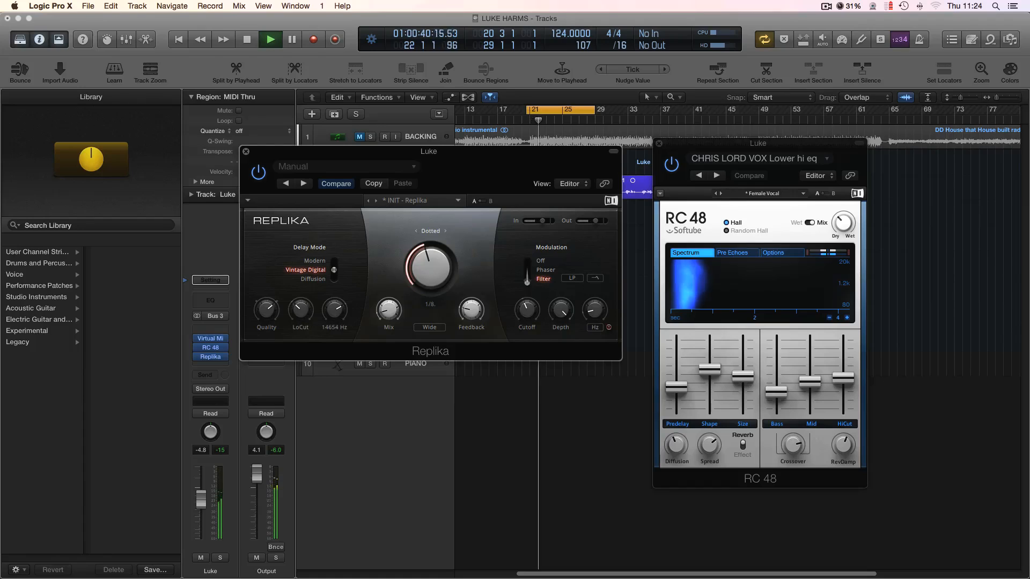
{"action": "mouse_move", "coordinate": [302, 313]}
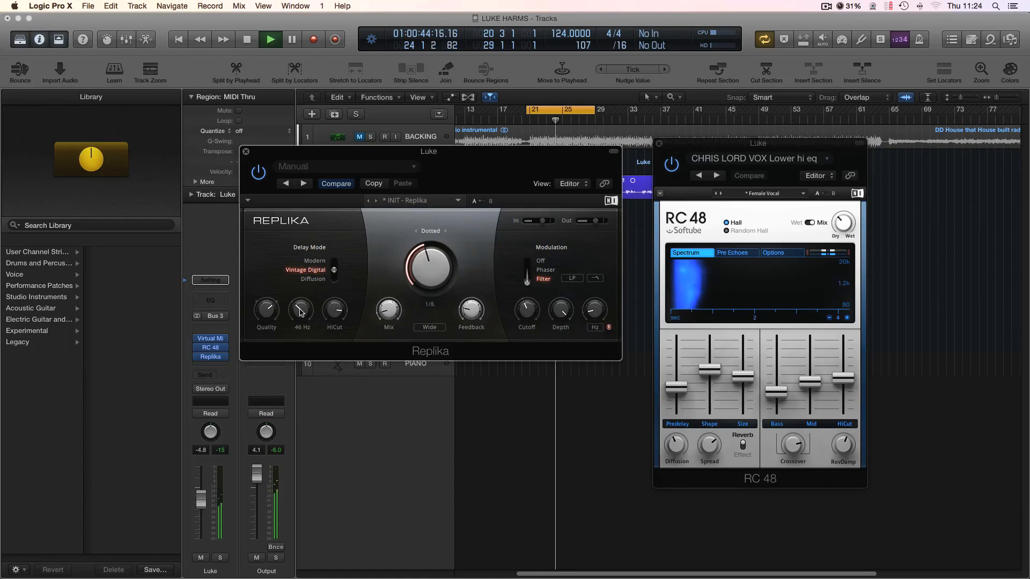
{"action": "left_click_drag", "start_coordinate": [294, 317], "coordinate": [295, 330]}
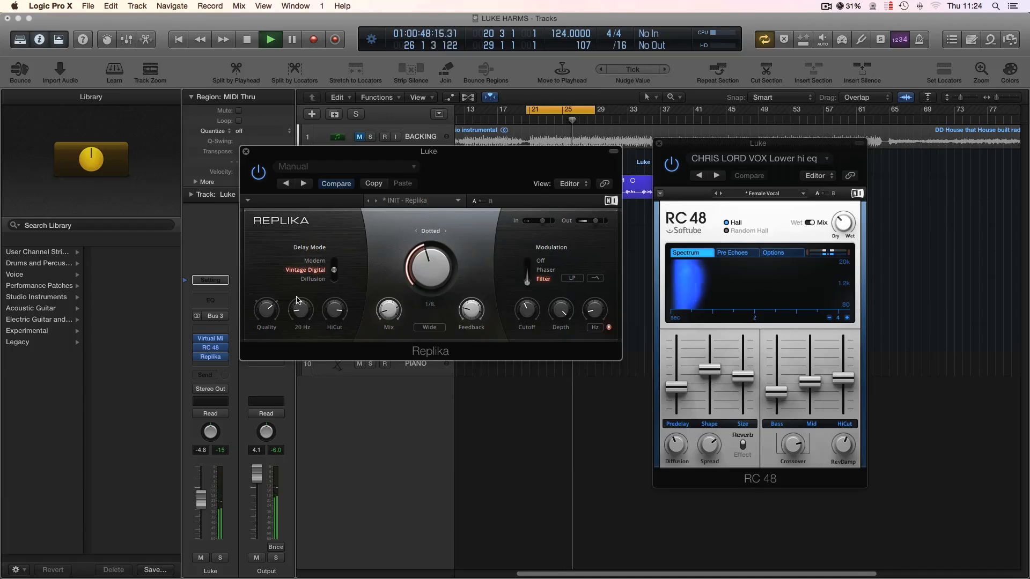
{"action": "key", "text": "space"}
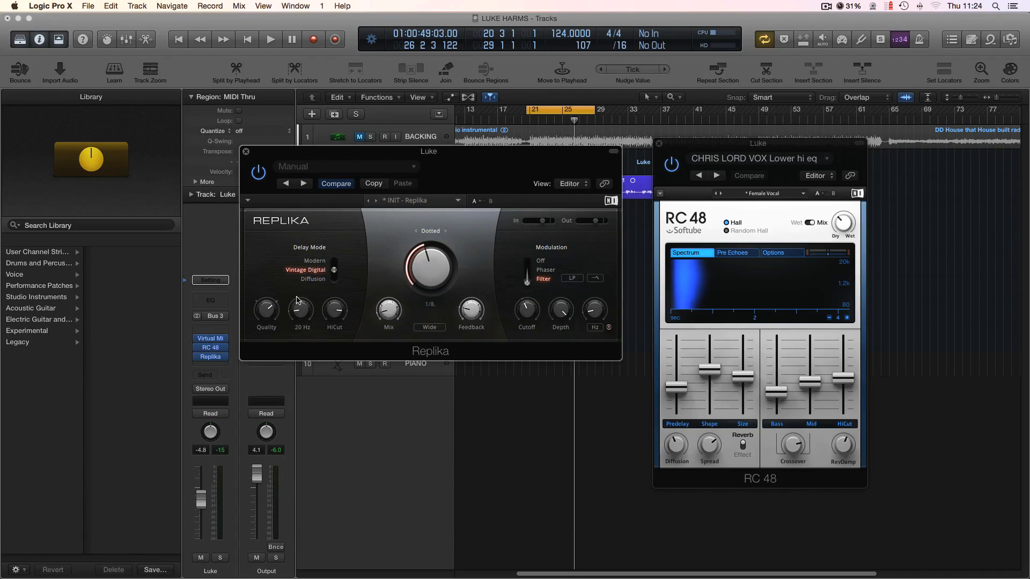
Close the Replika and RC 48 windows and audition the processed vocals with the BACKING track unmuted
{"action": "left_click", "coordinate": [246, 152]}
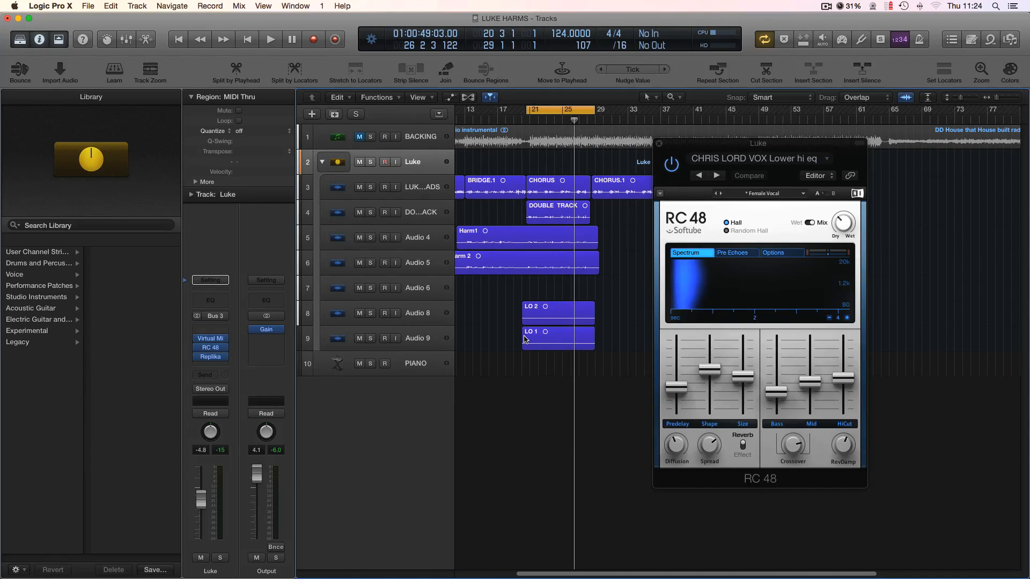
{"action": "left_click", "coordinate": [658, 143]}
{"action": "key", "text": "space"}
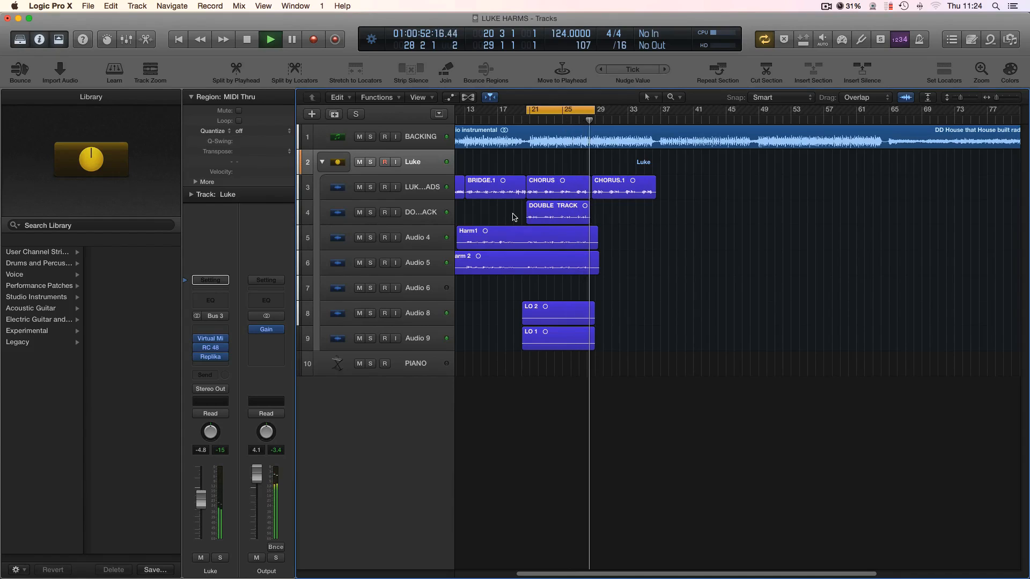
{"action": "key", "text": "space"}
Mute the DOUBLE TRACK track and Audio 4, 5, 6, 8 and 9, leaving only the lead vocal active in the stack
{"action": "mouse_move", "coordinate": [208, 341]}
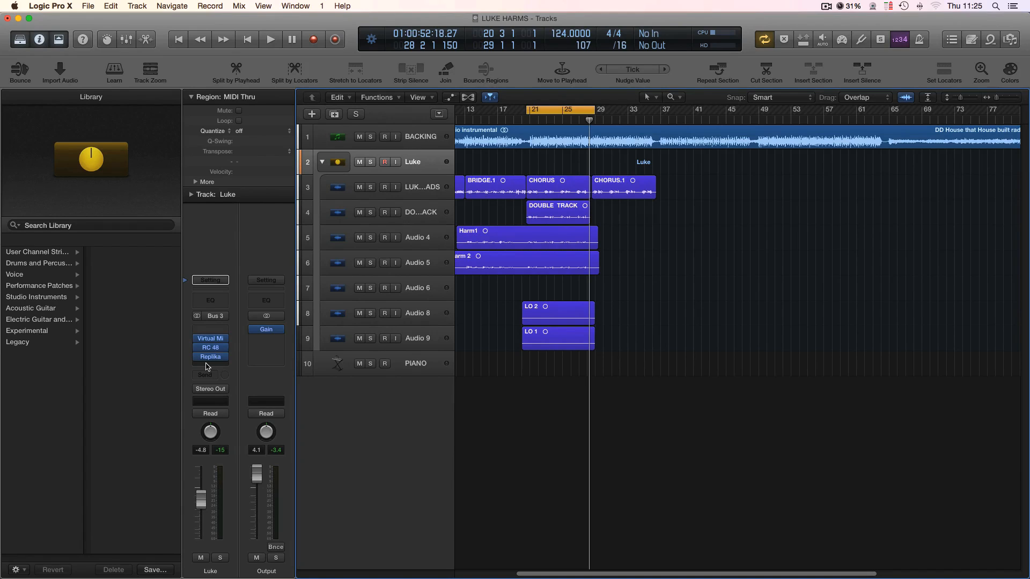
{"action": "left_click_drag", "start_coordinate": [360, 213], "coordinate": [358, 349]}
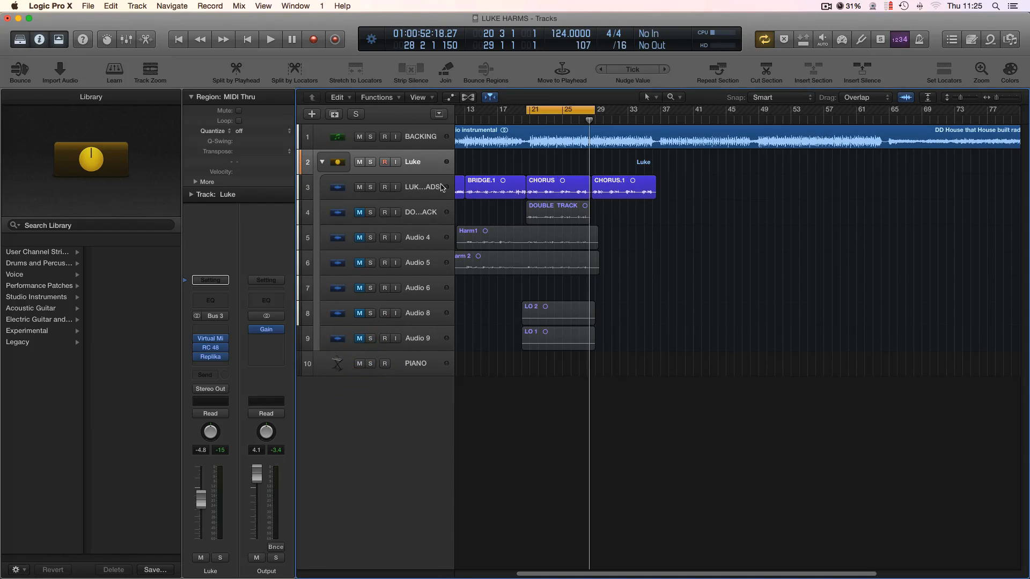
Balance the lead during playback, setting the verse leads track to -5.5 dB and the vocal stack to -4.0 dB
{"action": "left_click", "coordinate": [424, 188]}
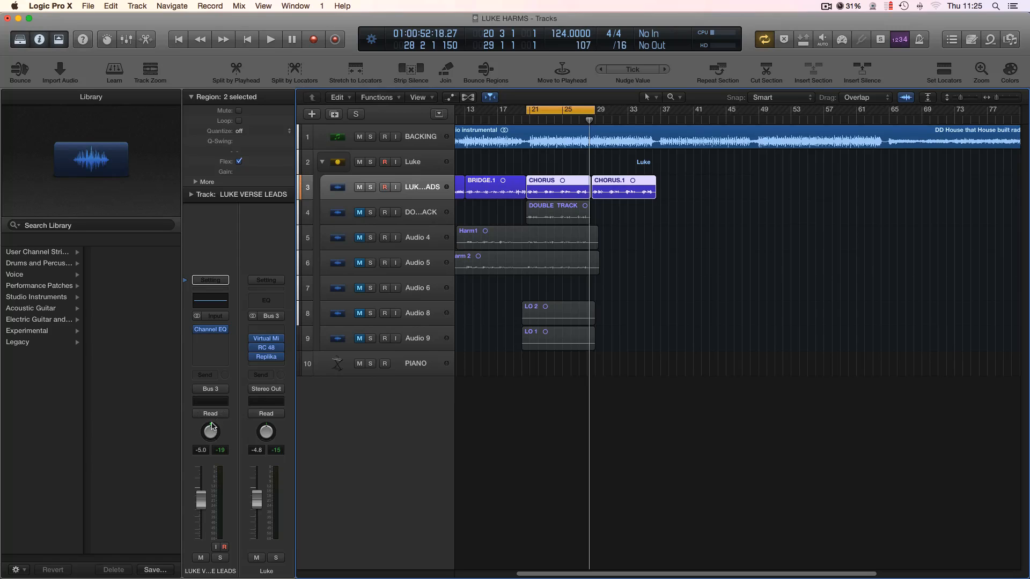
{"action": "key", "text": "space"}
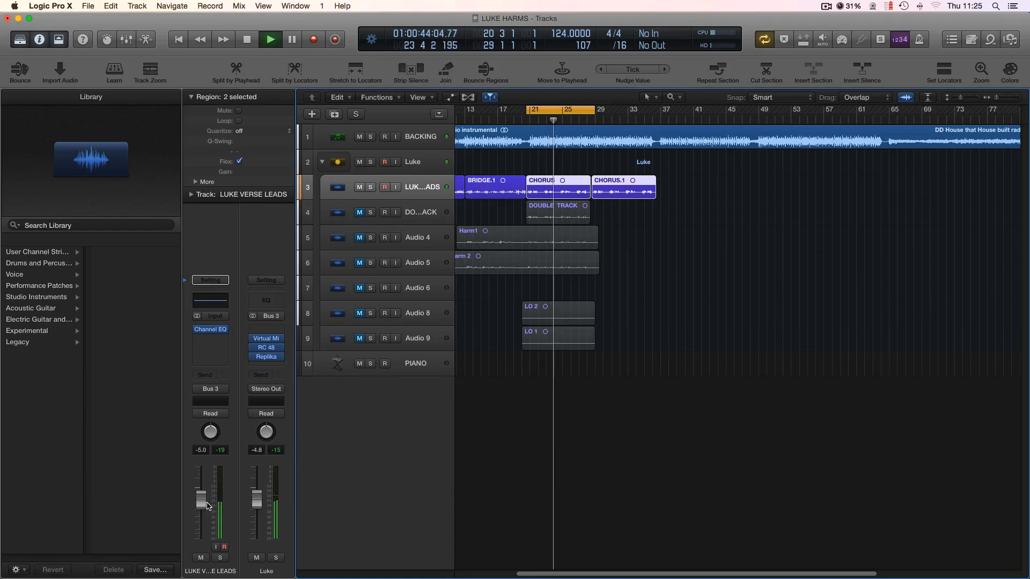
{"action": "left_click_drag", "start_coordinate": [203, 503], "coordinate": [257, 496]}
{"action": "key", "text": "space"}
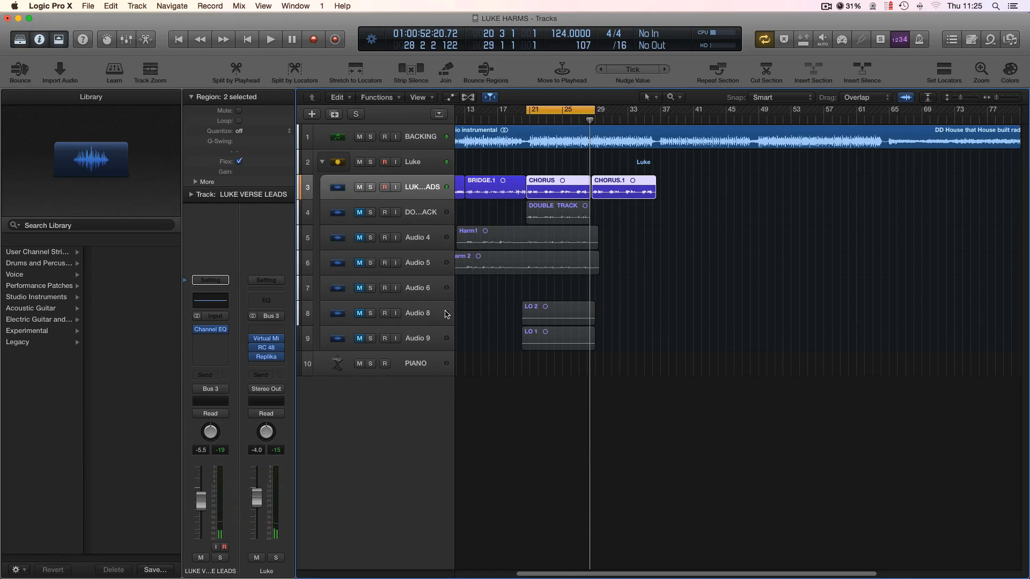
Unmute the DOUBLE TRACK track and bring its fader up from silence to -2.1 dB during playback
{"action": "left_click", "coordinate": [359, 213]}
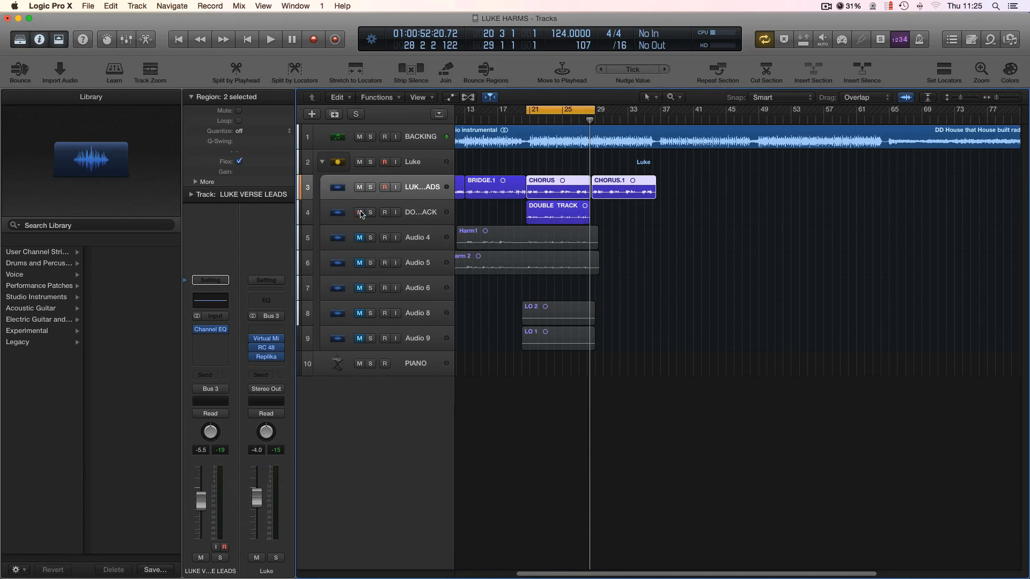
{"action": "left_click", "coordinate": [424, 213]}
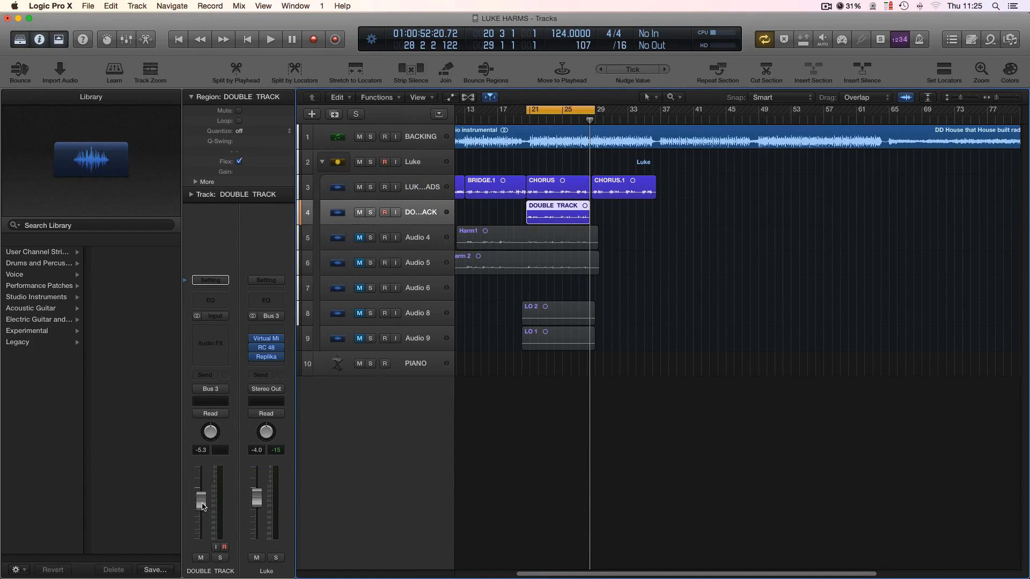
{"action": "left_click_drag", "start_coordinate": [203, 506], "coordinate": [202, 546]}
{"action": "key", "text": "space"}
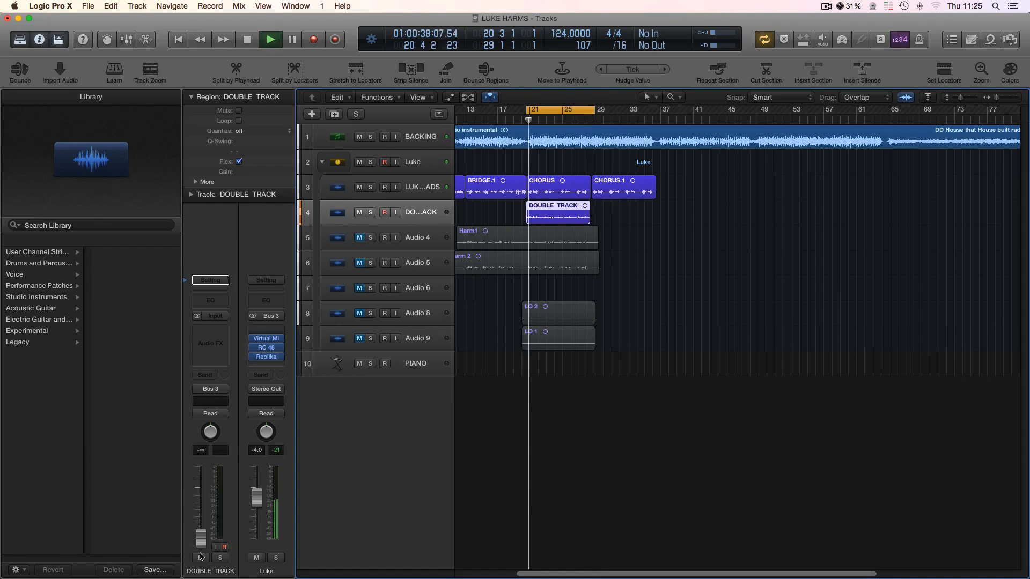
{"action": "left_click_drag", "start_coordinate": [202, 546], "coordinate": [188, 462]}
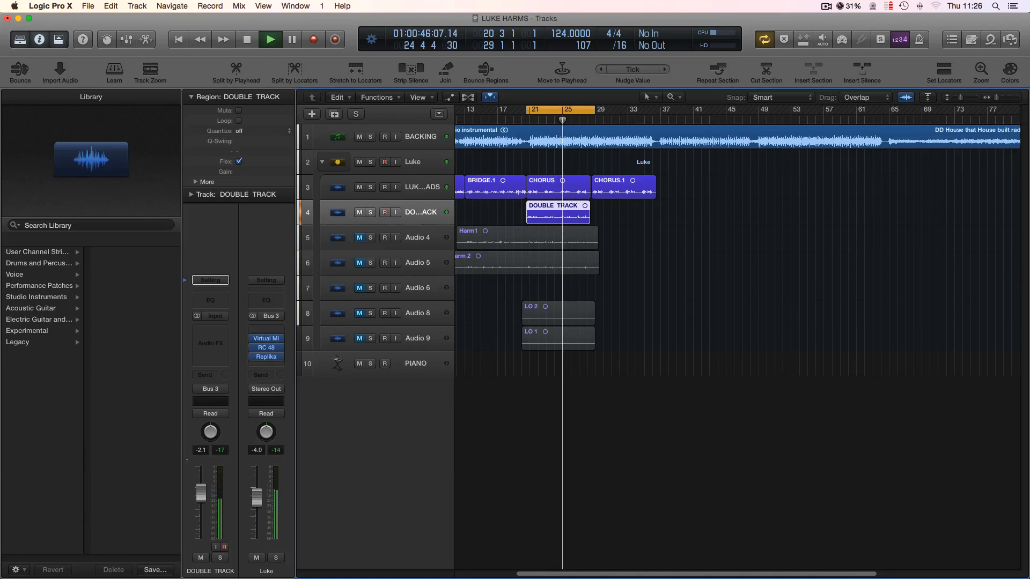
Mute the BACKING and DOUBLE TRACK tracks during playback to hear the lead vocal alone
{"action": "left_click", "coordinate": [359, 138]}
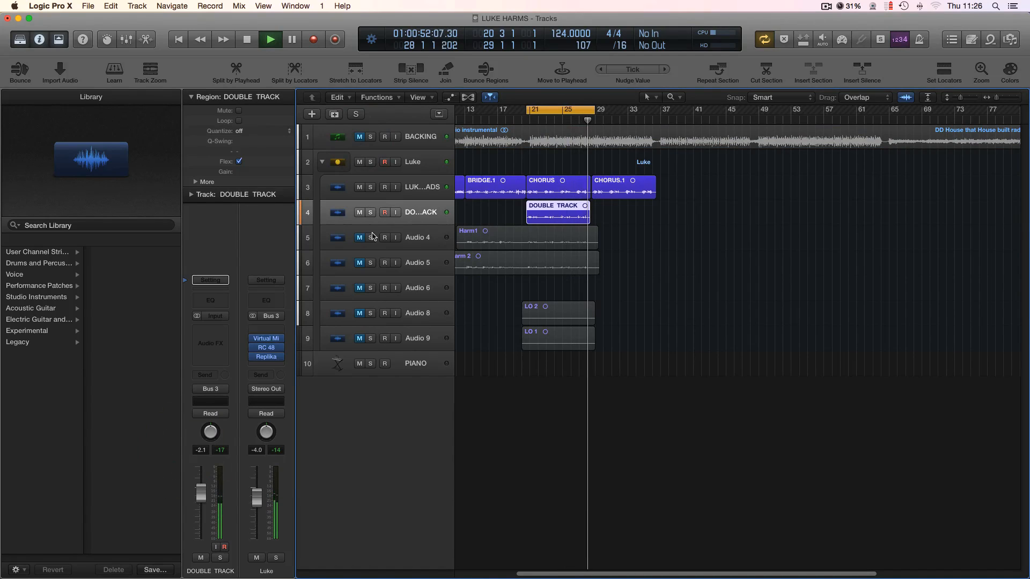
{"action": "left_click", "coordinate": [360, 212]}
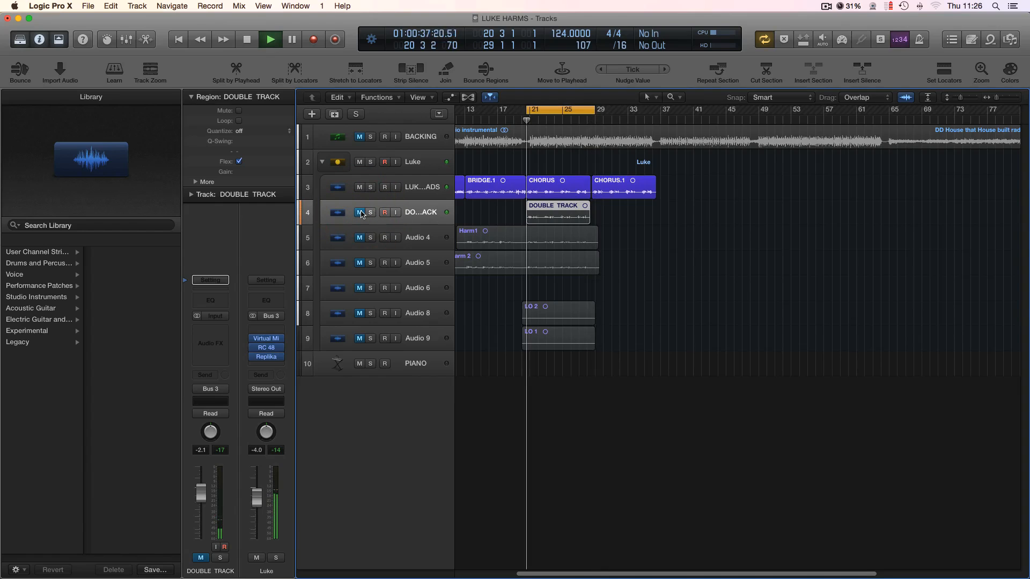
Unmute the DOUBLE TRACK track to hear it with the lead vocal, and stop playback
{"action": "left_click", "coordinate": [359, 212]}
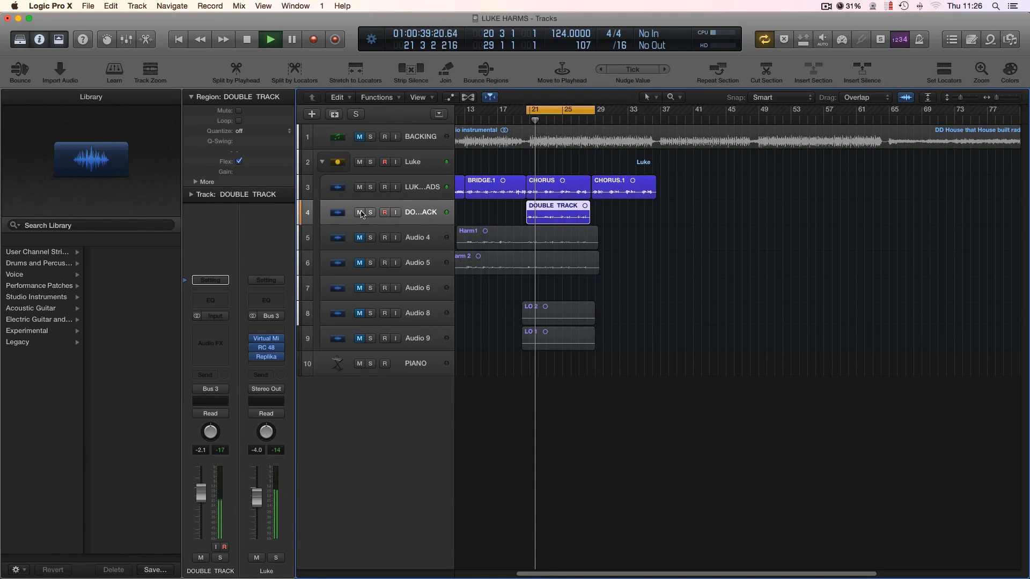
{"action": "key", "text": "space"}
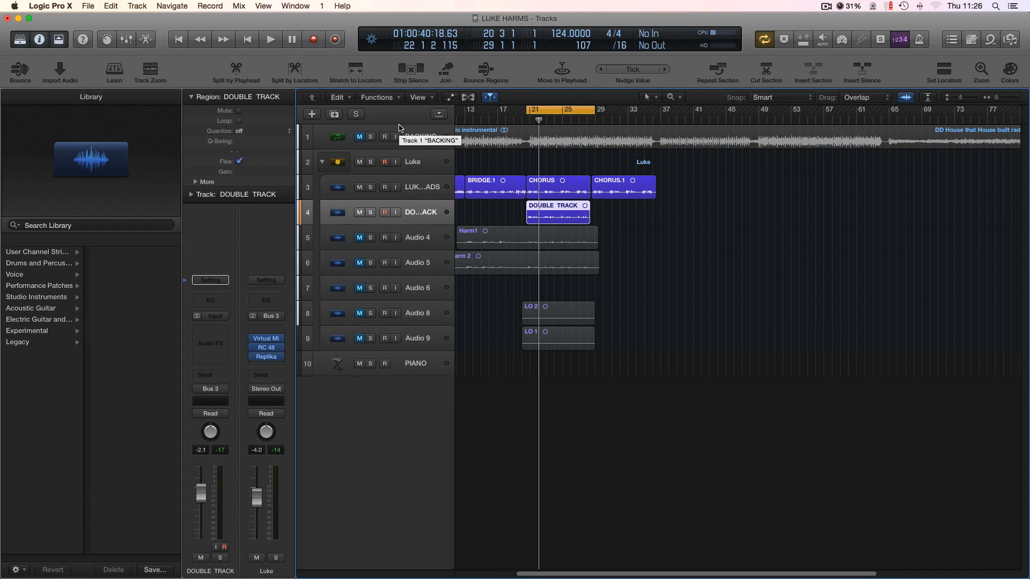
Examine the flex markers in the DOUBLE TRACK region against the lead vocal above it, and close the flex view
{"action": "left_click", "coordinate": [468, 98]}
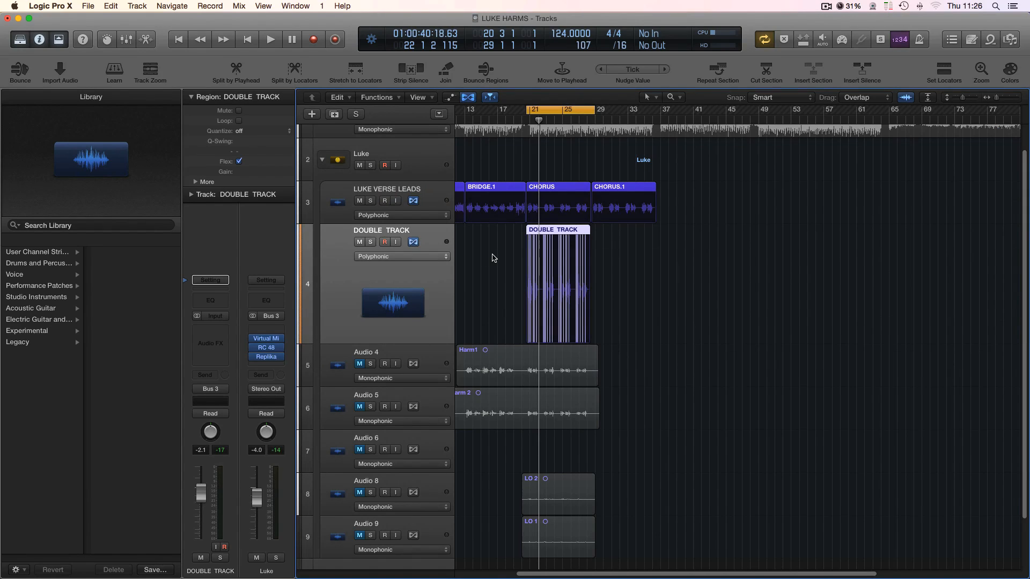
{"action": "key", "text": "super+Right"}
{"action": "key", "text": "super+Right"}
{"action": "key", "text": "super+Right"}
{"action": "key", "text": "super+Right"}
{"action": "key", "text": "super+Right"}
{"action": "key", "text": "super+Right"}
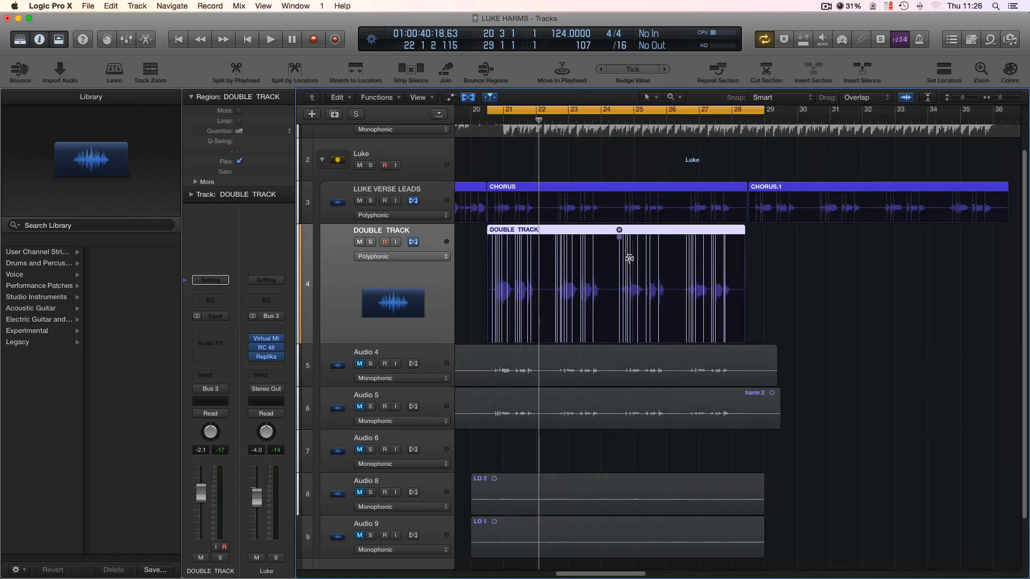
{"action": "mouse_move", "coordinate": [571, 252]}
{"action": "left_mouse_down"}
{"action": "mouse_move", "coordinate": [554, 252]}
{"action": "mouse_move", "coordinate": [593, 257]}
{"action": "left_mouse_up"}
{"action": "key", "text": "super+z"}
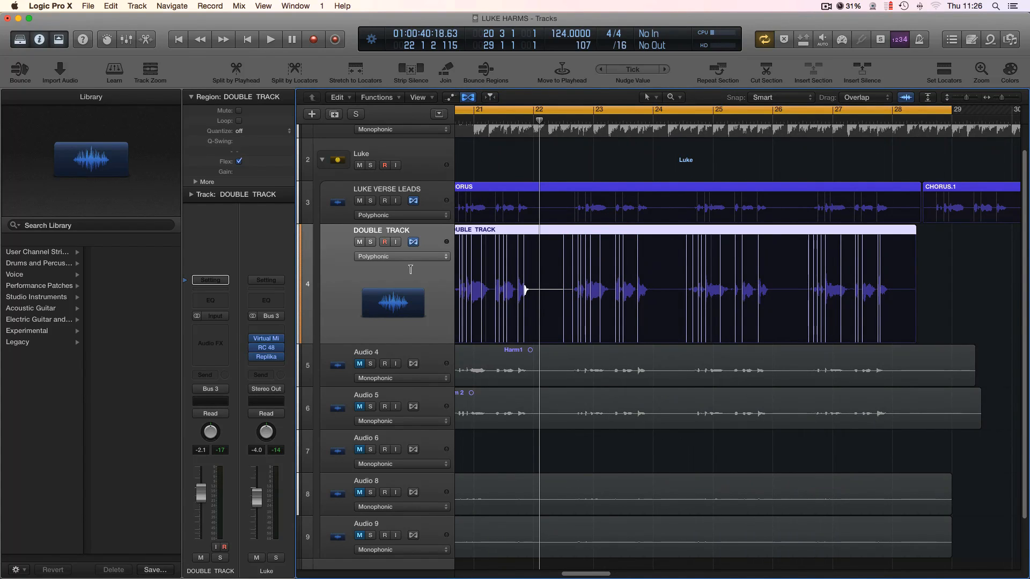
{"action": "left_click", "coordinate": [328, 343]}
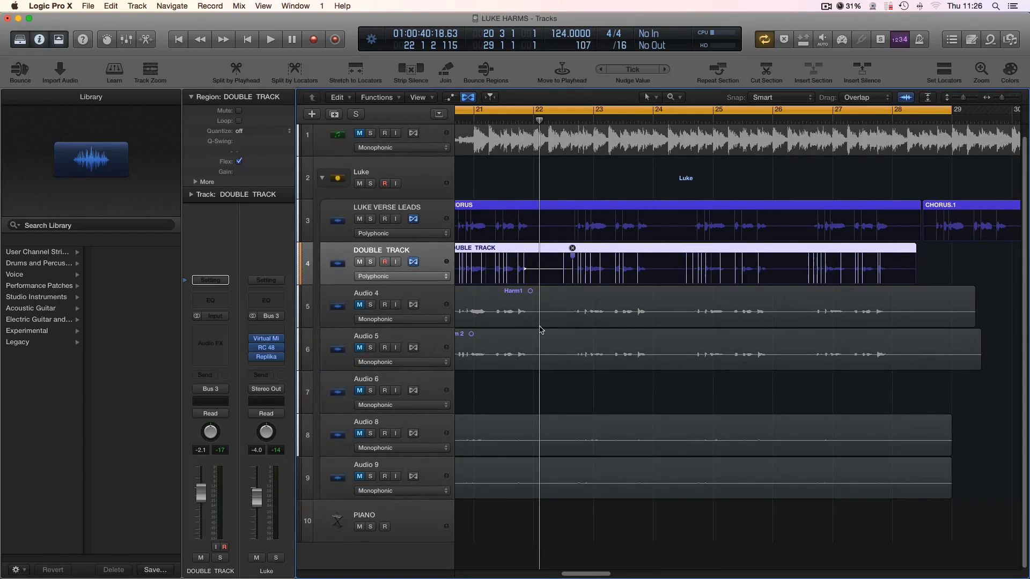
{"action": "left_click", "coordinate": [466, 98]}
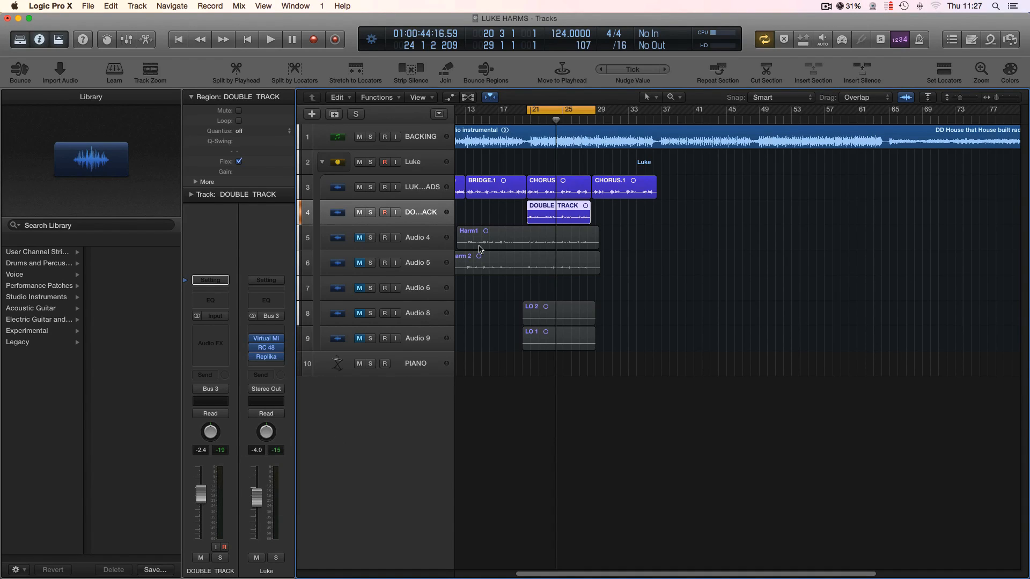
Unmute and solo the harmony tracks Audio 4 and Audio 5 and play them
{"action": "left_click", "coordinate": [359, 237]}
{"action": "left_click", "coordinate": [360, 263]}
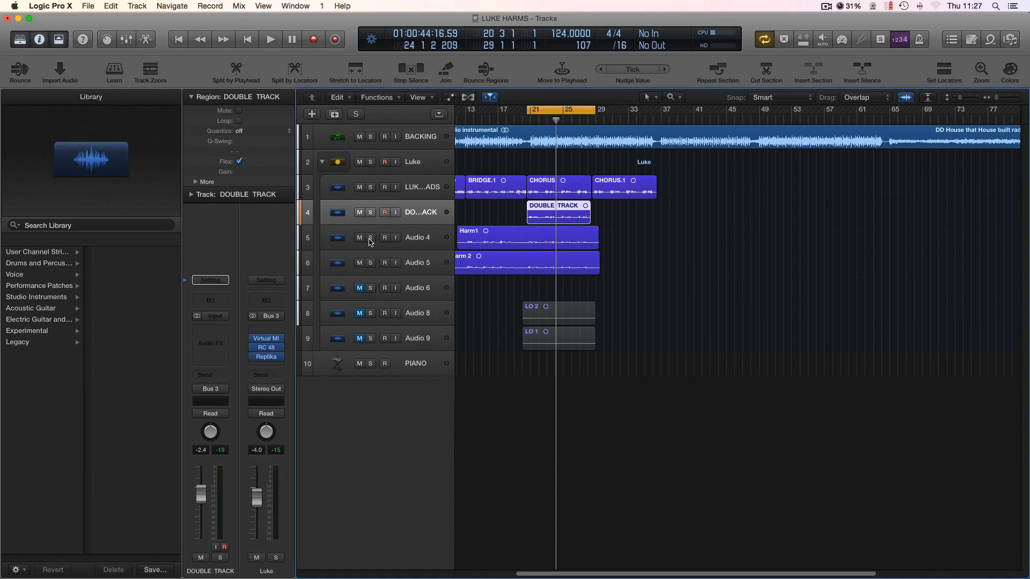
{"action": "left_click", "coordinate": [370, 241]}
{"action": "left_click", "coordinate": [370, 263]}
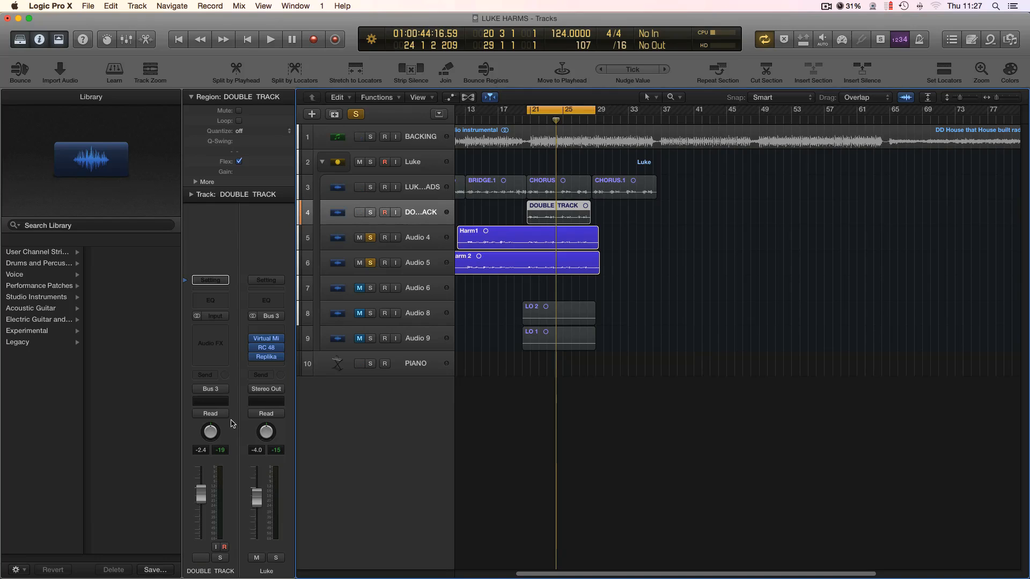
{"action": "key", "text": "space"}
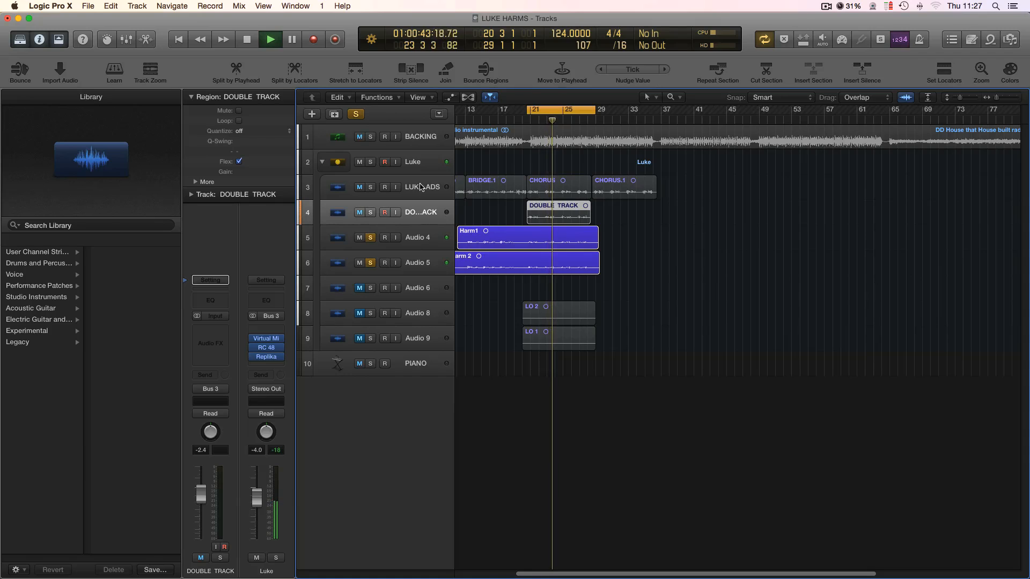
Check the panning of Audio 4 and Audio 5 and clear their solos
{"action": "left_click", "coordinate": [416, 242]}
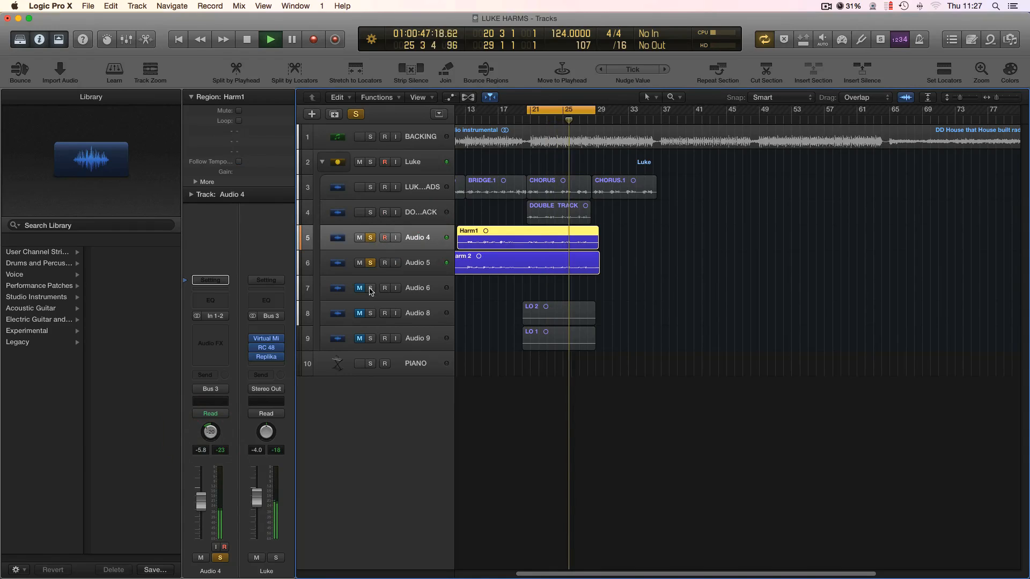
{"action": "key", "text": "space"}
{"action": "left_click", "coordinate": [414, 263]}
{"action": "left_click_drag", "start_coordinate": [212, 432], "coordinate": [215, 430]}
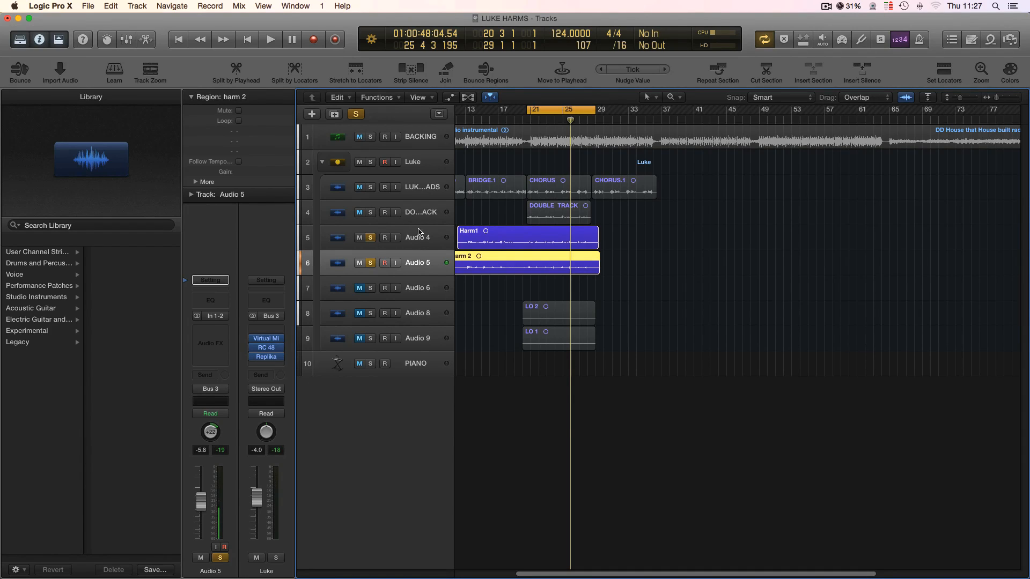
{"action": "left_click", "coordinate": [372, 239], "text": "alt"}
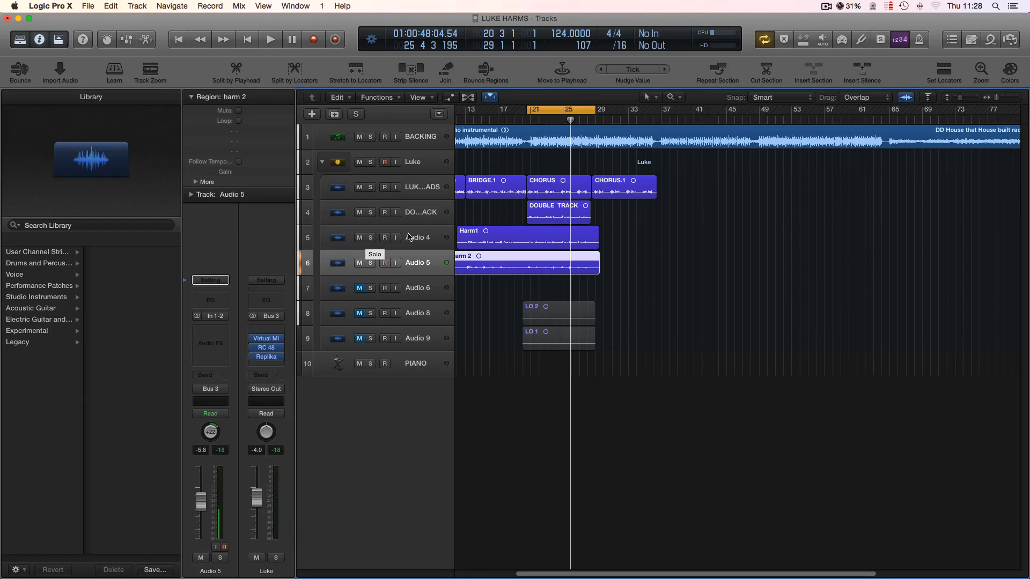
Balance Audio 4 and Audio 5 together in the mixer during playback, setting both faders to -0.6 dB
{"action": "key", "text": "x"}
{"action": "key", "text": "space"}
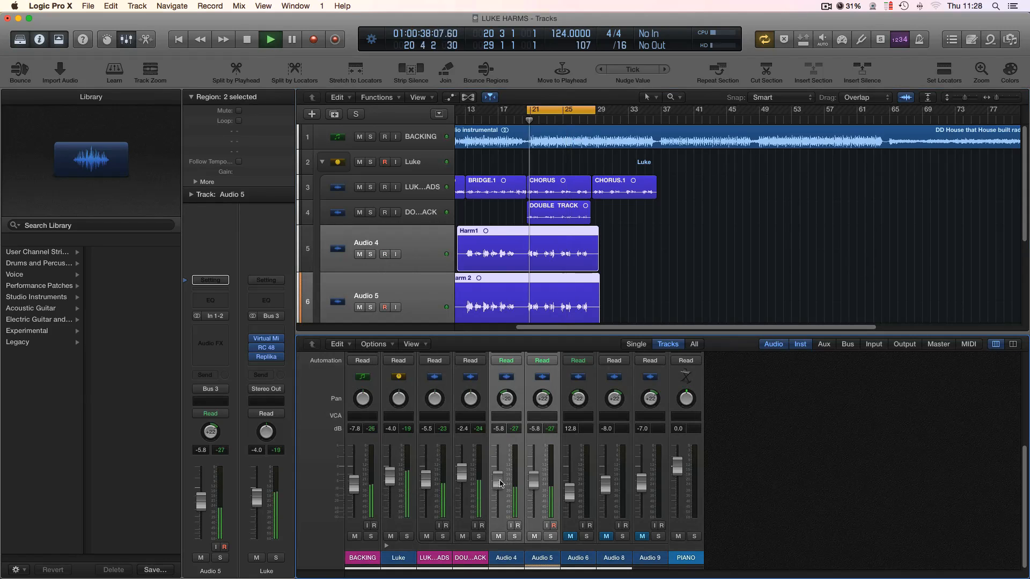
{"action": "mouse_move", "coordinate": [499, 483]}
{"action": "left_mouse_down"}
{"action": "mouse_move", "coordinate": [498, 518]}
{"action": "mouse_move", "coordinate": [504, 469]}
{"action": "left_mouse_up"}
{"action": "left_click_drag", "start_coordinate": [504, 447], "coordinate": [504, 438]}
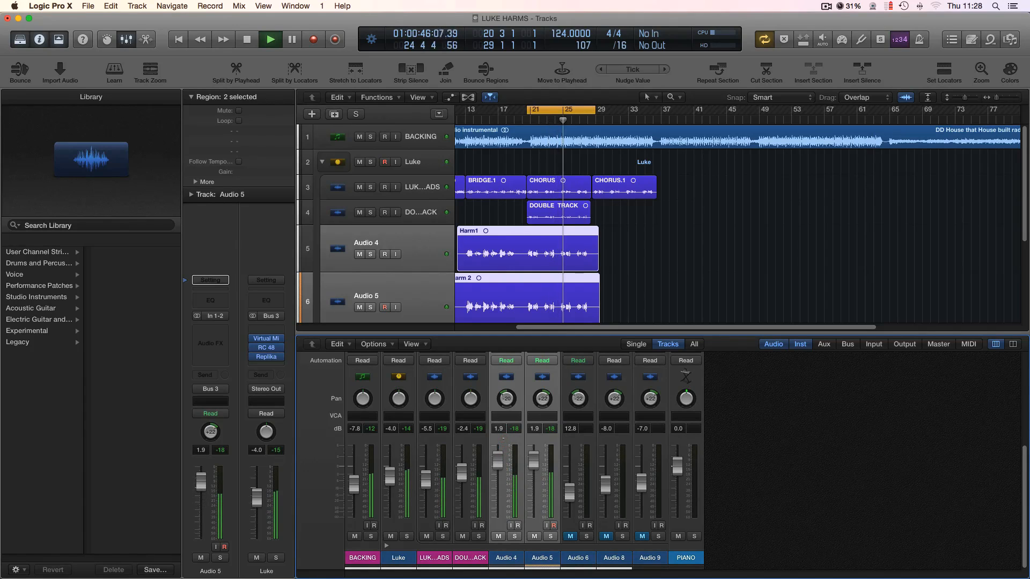
{"action": "left_click_drag", "start_coordinate": [504, 438], "coordinate": [502, 471]}
{"action": "key", "text": "space"}
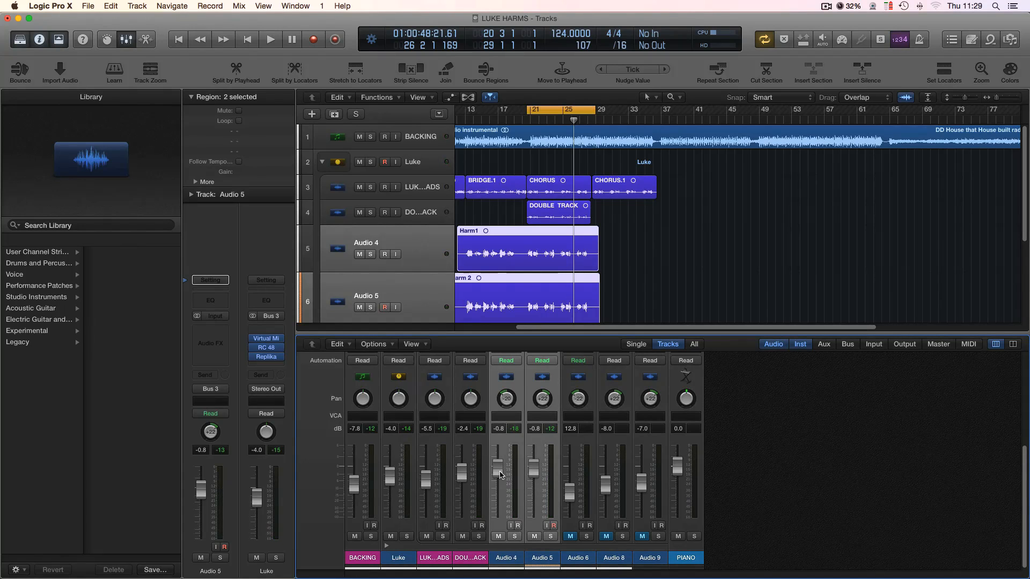
{"action": "key", "text": "space"}
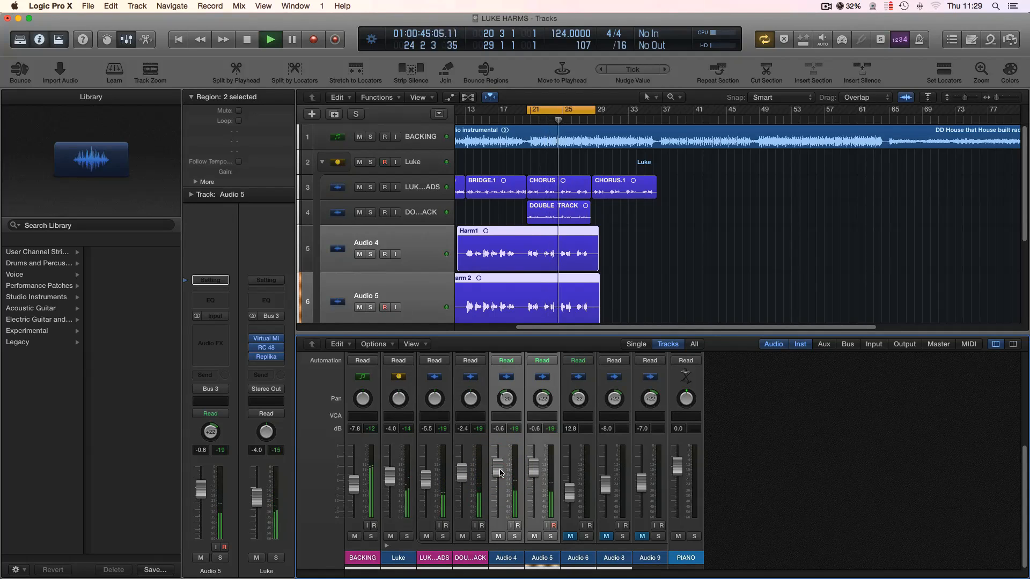
{"action": "key", "text": "space"}
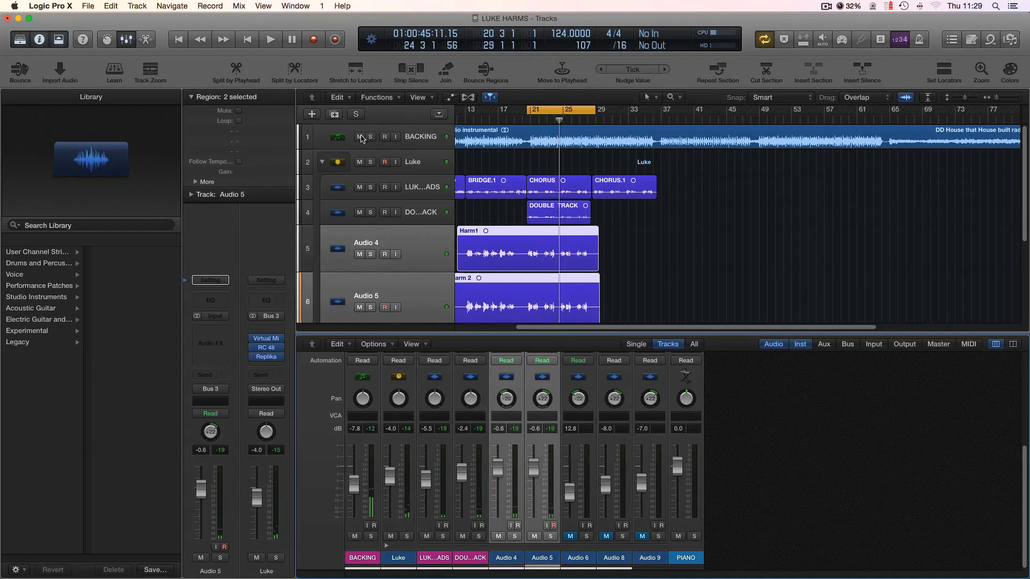
Mute the BACKING track and play the vocals and harmonies without it
{"action": "left_click", "coordinate": [360, 138]}
{"action": "key", "text": "space"}
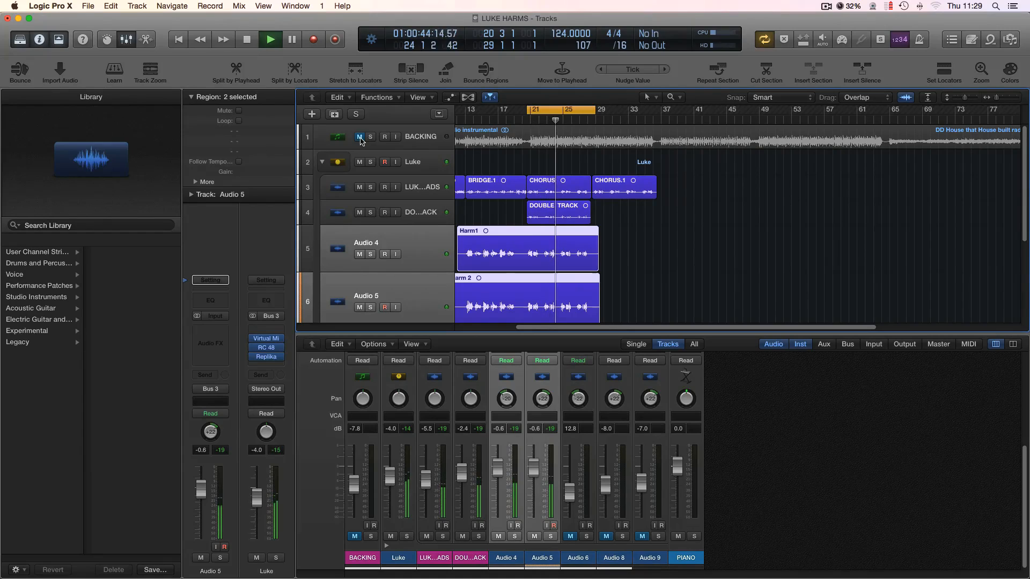
{"action": "key", "text": "space"}
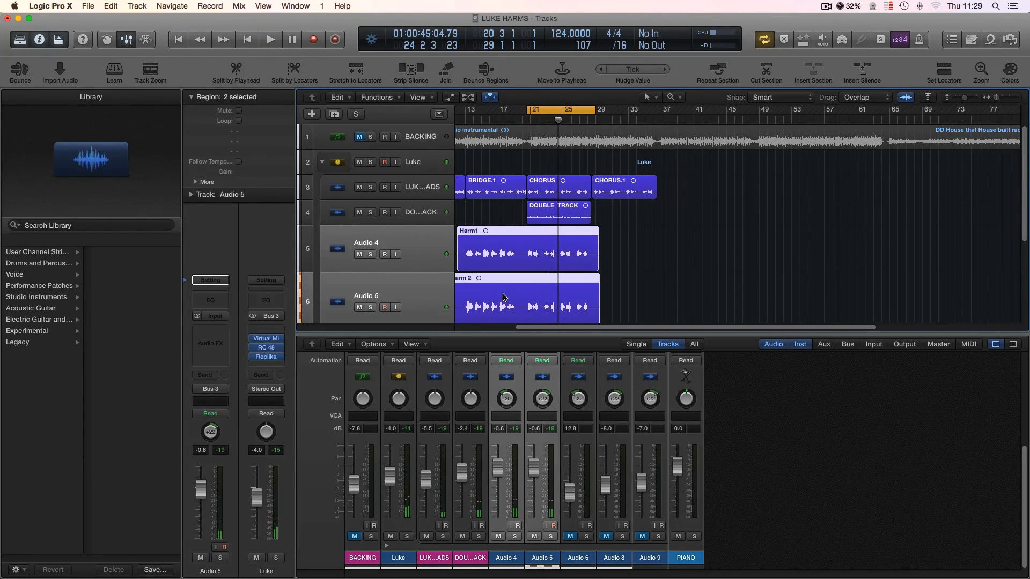
Unmute and solo the low harmony tracks Audio 8 and Audio 9
{"action": "scroll", "coordinate": [482, 266], "scroll_direction": "down", "scroll_amount": 2}
{"action": "scroll", "coordinate": [483, 266], "scroll_direction": "down", "scroll_amount": 2}
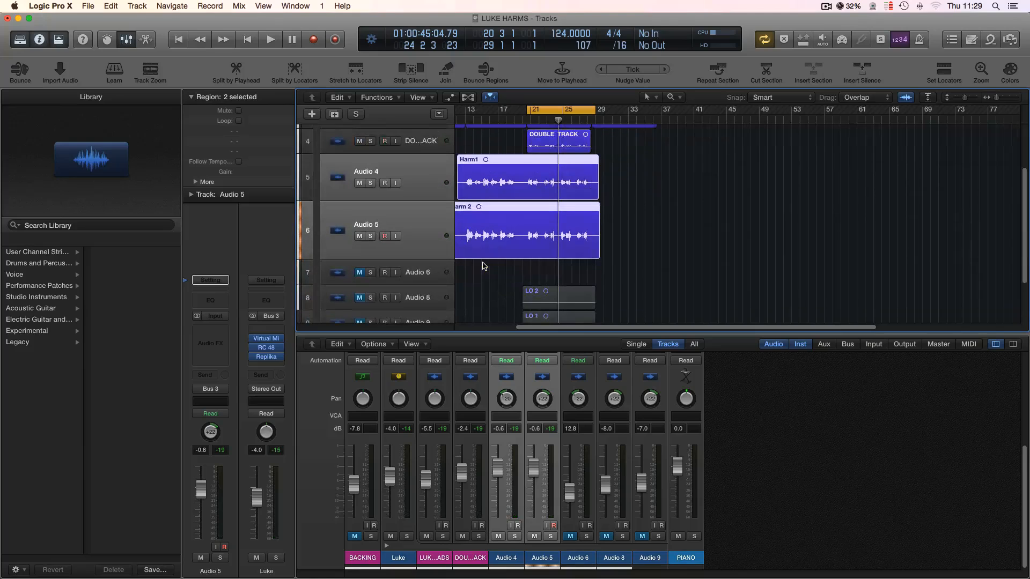
{"action": "scroll", "coordinate": [483, 265], "scroll_direction": "down", "scroll_amount": 1}
{"action": "left_click", "coordinate": [359, 274]}
{"action": "left_click", "coordinate": [359, 299]}
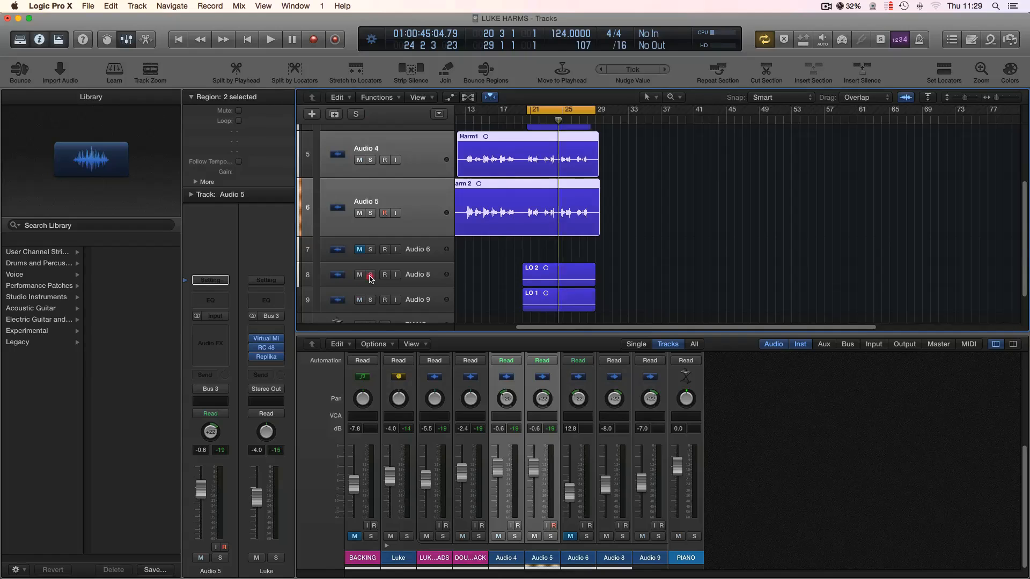
{"action": "left_click", "coordinate": [369, 276]}
{"action": "left_click", "coordinate": [371, 300]}
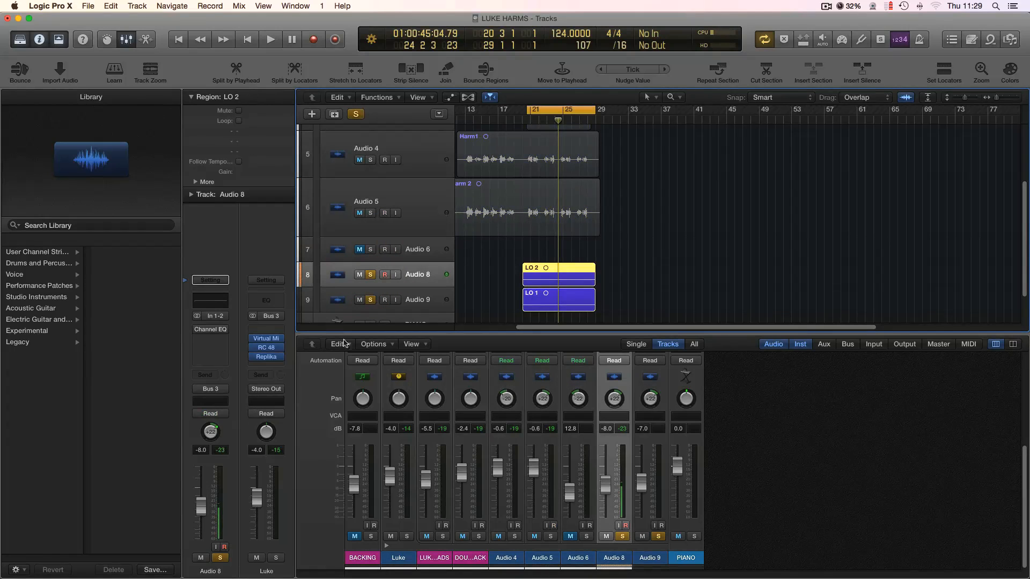
Set the pan of Audio 9 to +15 and of Audio 8 to +14
{"action": "left_click", "coordinate": [416, 304]}
{"action": "left_click_drag", "start_coordinate": [210, 431], "coordinate": [211, 433]}
{"action": "left_click_drag", "start_coordinate": [211, 432], "coordinate": [212, 437]}
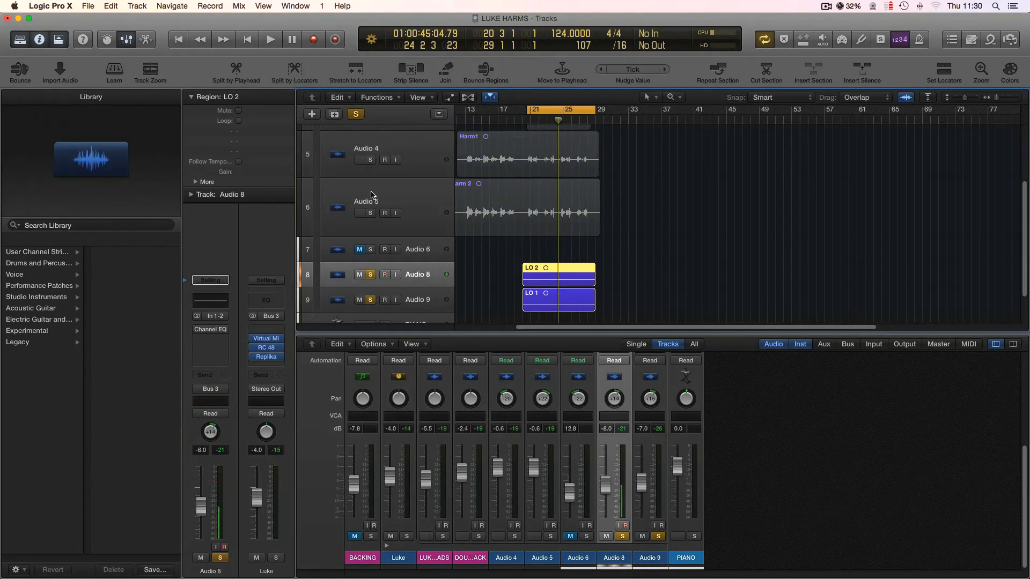
Compare the pan positions of Audio 5, Audio 8 and the LUKE VERSE LEADS track
{"action": "left_click", "coordinate": [372, 195]}
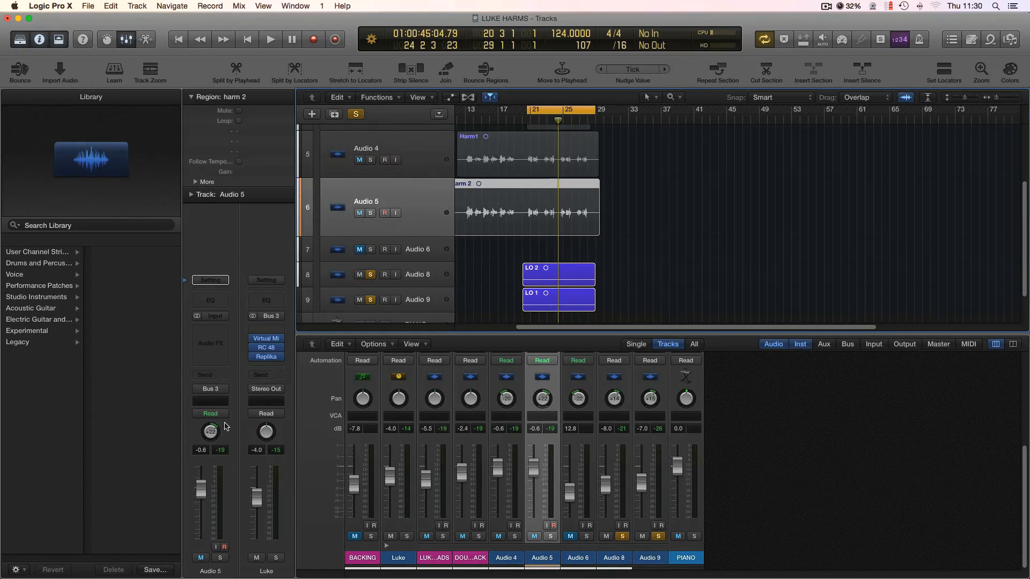
{"action": "left_click", "coordinate": [433, 276]}
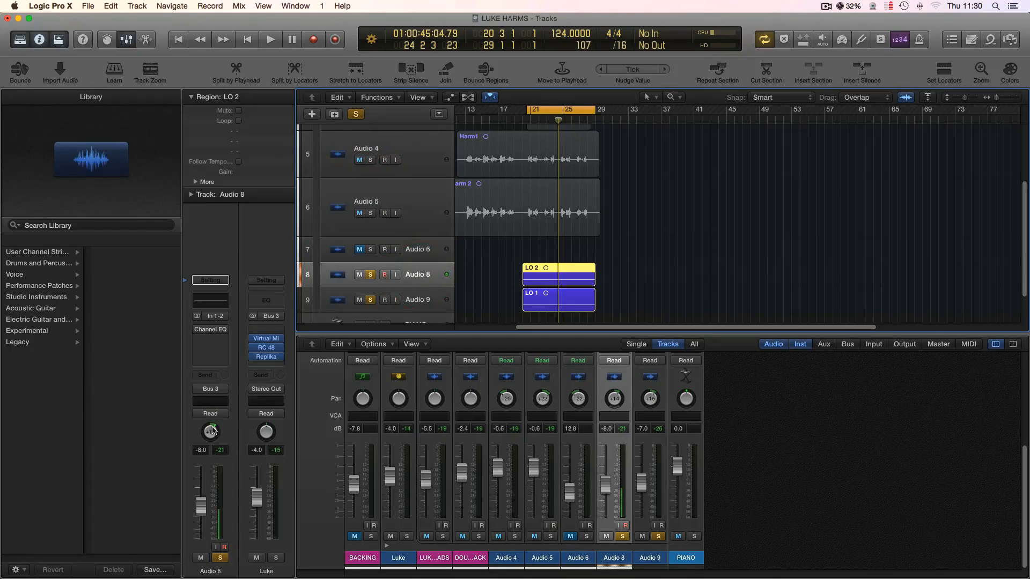
{"action": "scroll", "coordinate": [404, 149], "scroll_direction": "up", "scroll_amount": 3}
{"action": "left_click", "coordinate": [403, 141]}
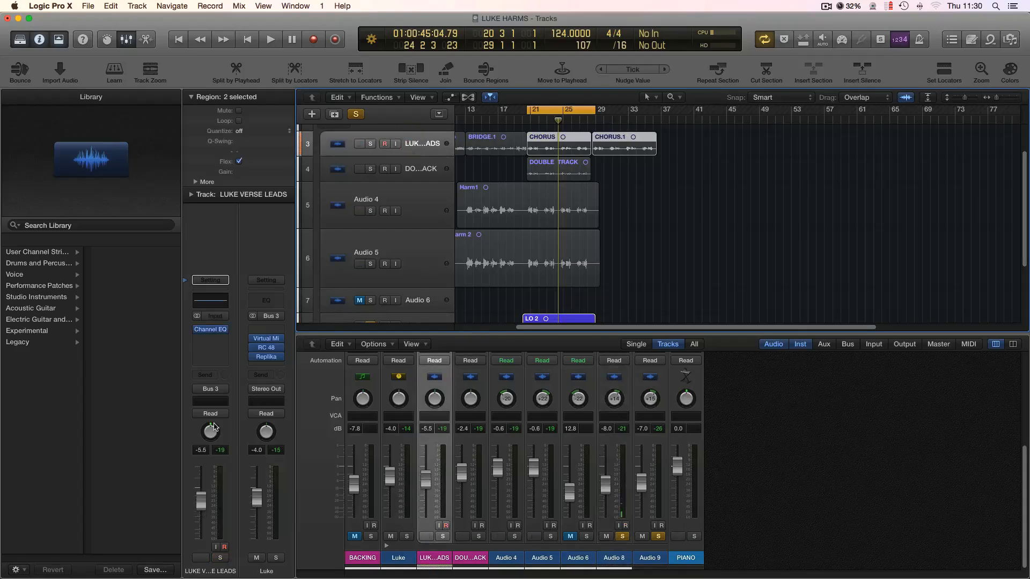
{"action": "scroll", "coordinate": [429, 282], "scroll_direction": "down", "scroll_amount": 3}
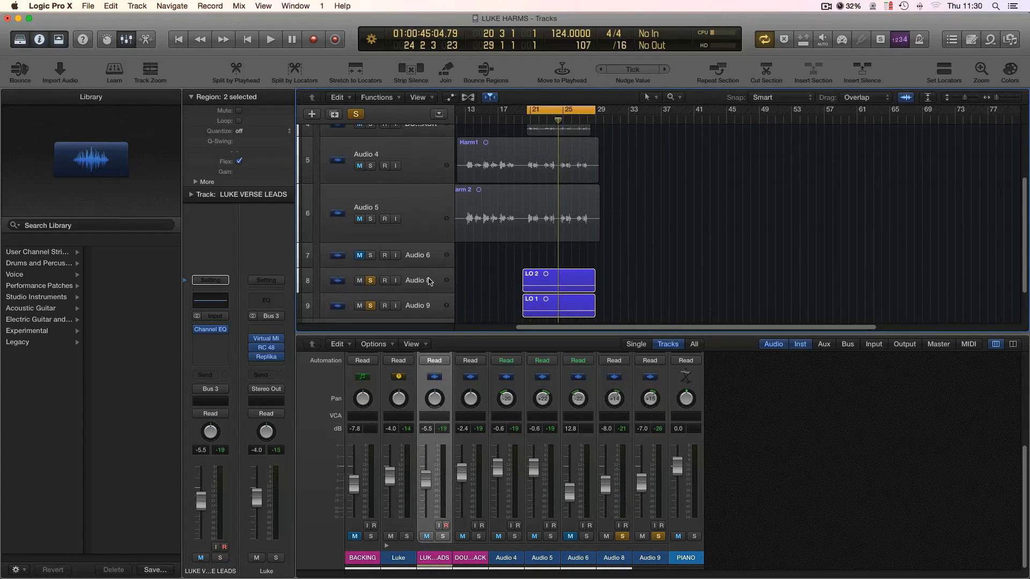
Set the pan of Audio 8 to -17 while auditioning it with Audio 9
{"action": "left_click", "coordinate": [426, 281]}
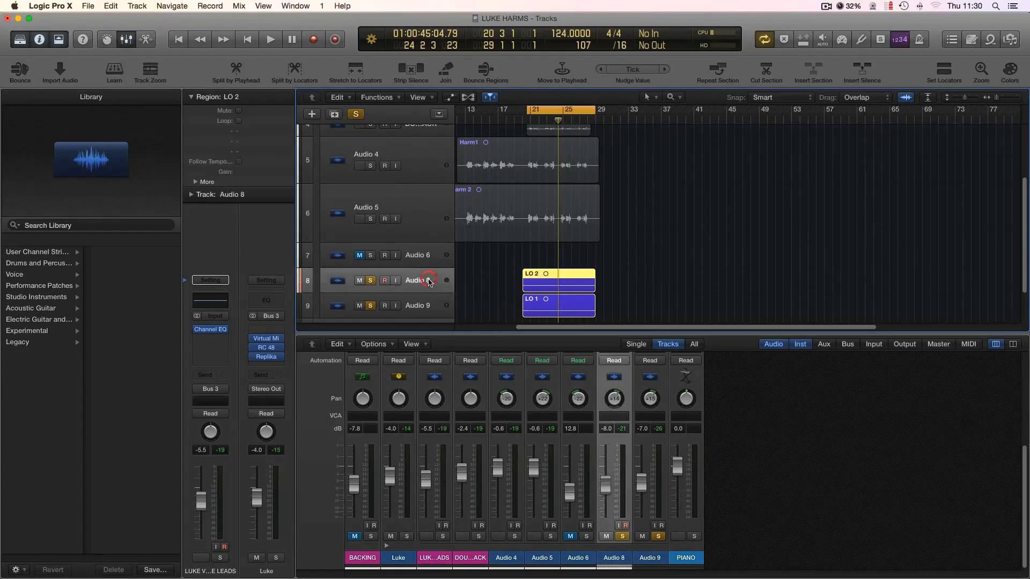
{"action": "left_click", "coordinate": [419, 302], "text": "shift"}
{"action": "key", "text": "space"}
{"action": "left_click_drag", "start_coordinate": [614, 400], "coordinate": [614, 432]}
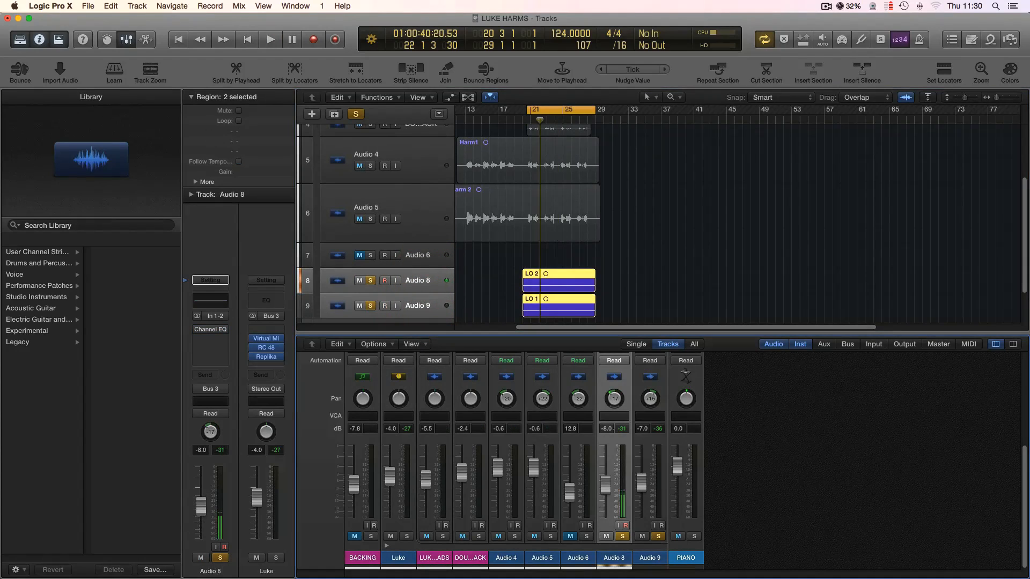
{"action": "key", "text": "space"}
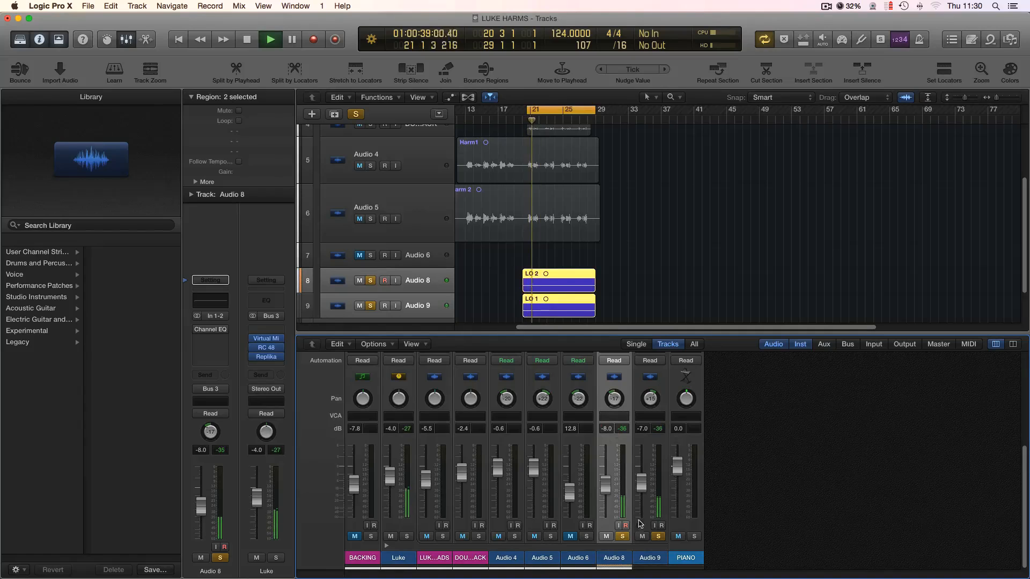
Set the Audio 8 fader to -6.6 dB and select its channel together with Audio 9
{"action": "left_click", "coordinate": [650, 561], "text": "shift"}
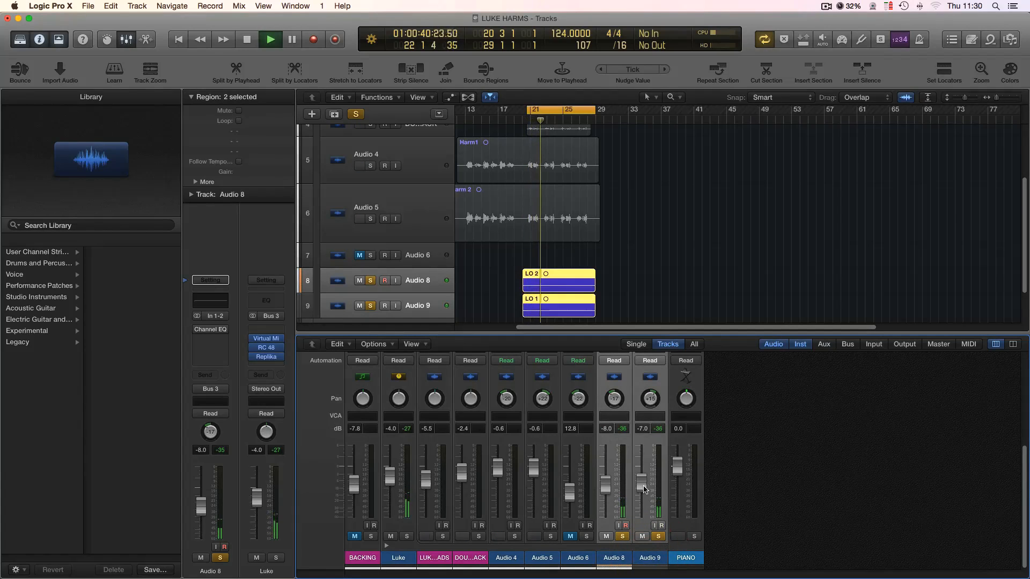
{"action": "key", "text": "space"}
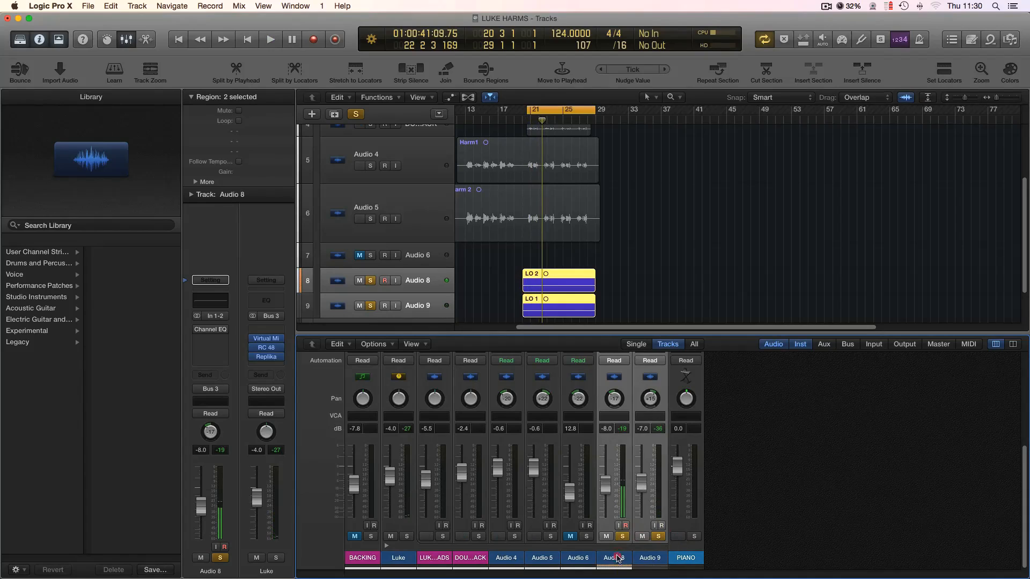
{"action": "left_click", "coordinate": [613, 558]}
{"action": "left_click_drag", "start_coordinate": [606, 486], "coordinate": [606, 480]}
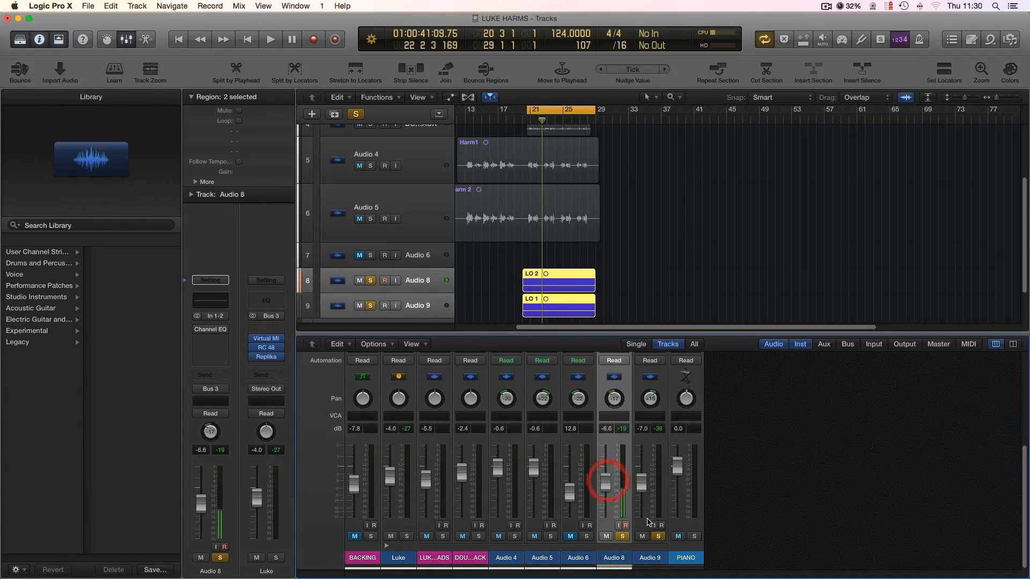
{"action": "left_click", "coordinate": [654, 560], "text": "shift"}
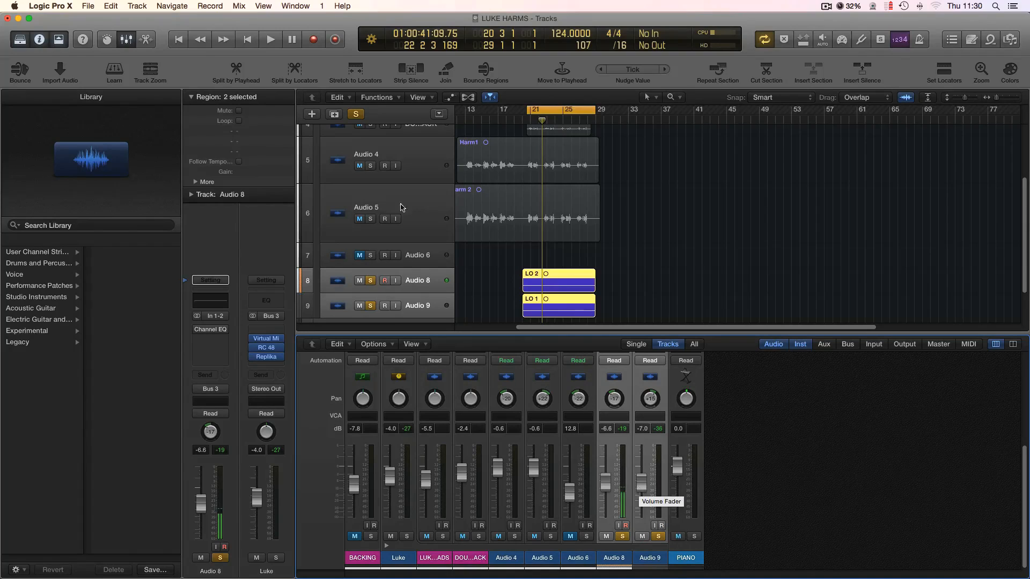
Turn off solo on all tracks and play back the full vocal stack
{"action": "left_click", "coordinate": [356, 113]}
{"action": "scroll", "coordinate": [353, 135], "scroll_direction": "up", "scroll_amount": 3}
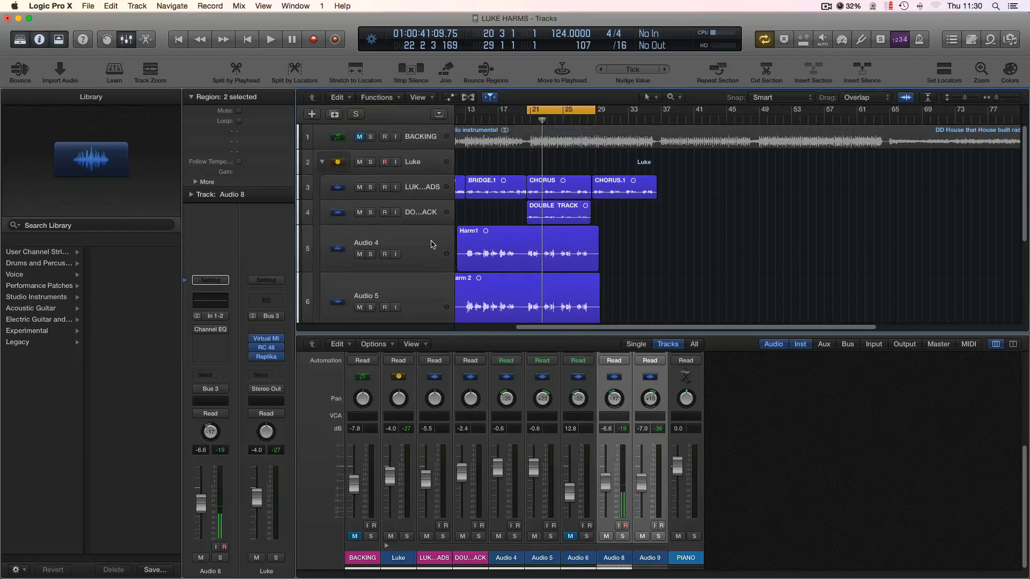
{"action": "scroll", "coordinate": [432, 244], "scroll_direction": "down", "scroll_amount": 4}
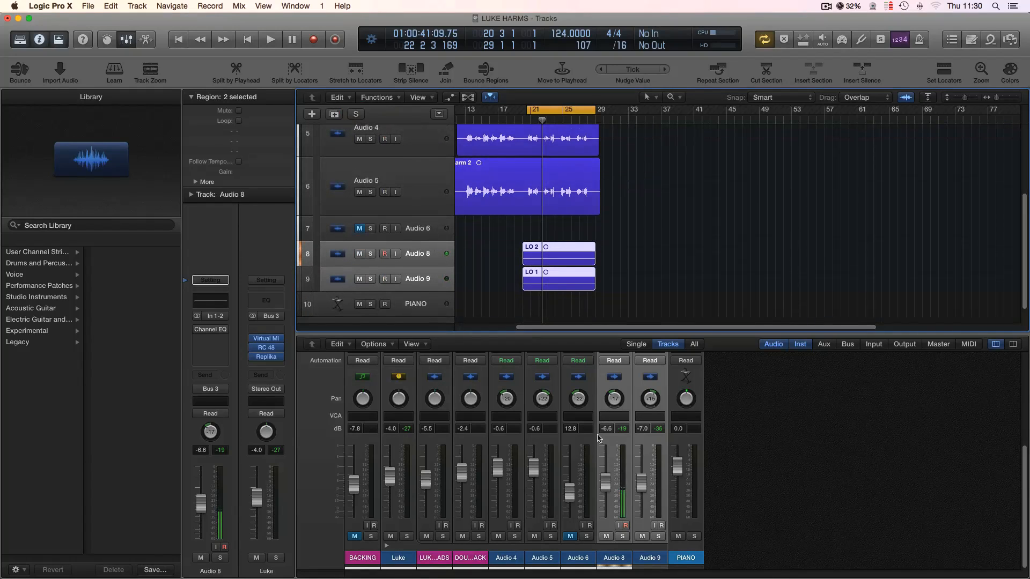
{"action": "key", "text": "space"}
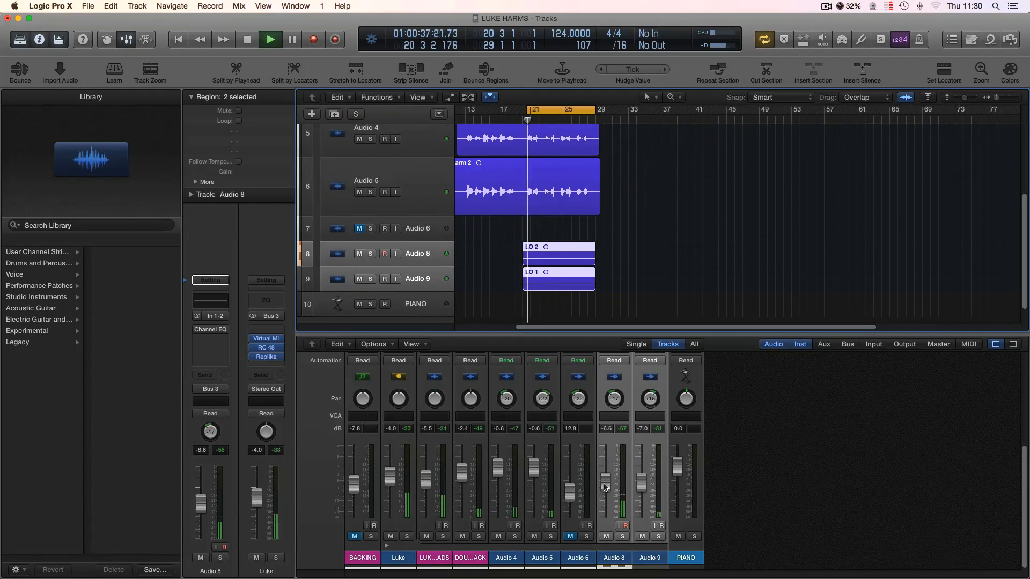
Raise the Audio 8 and Audio 9 faders together to 5.1 and 4.7 dB, comparing the mix with both tracks muted and unmuted
{"action": "left_click_drag", "start_coordinate": [603, 482], "coordinate": [604, 422]}
{"action": "key", "text": "space"}
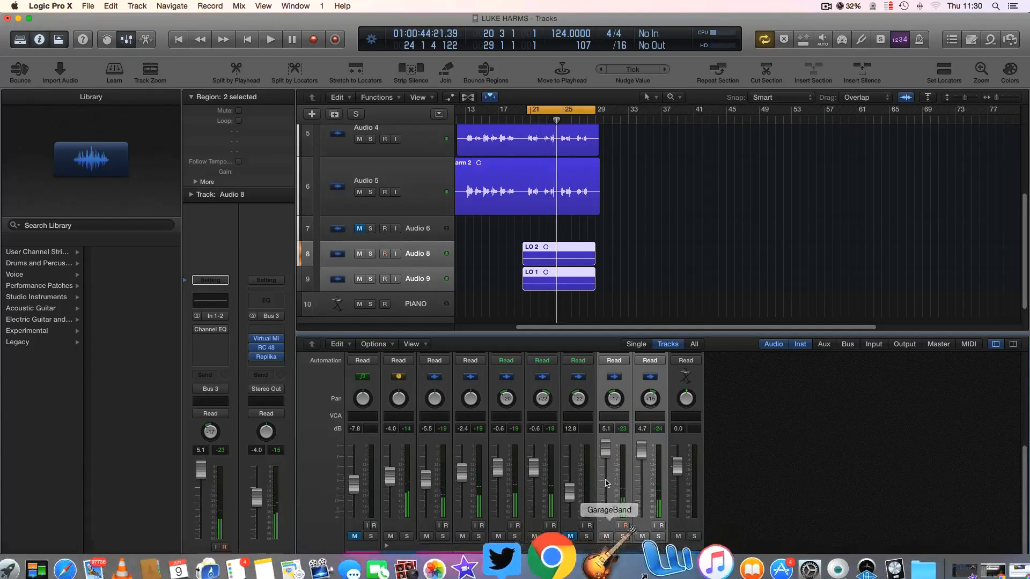
{"action": "left_click", "coordinate": [608, 537]}
{"action": "key", "text": "space"}
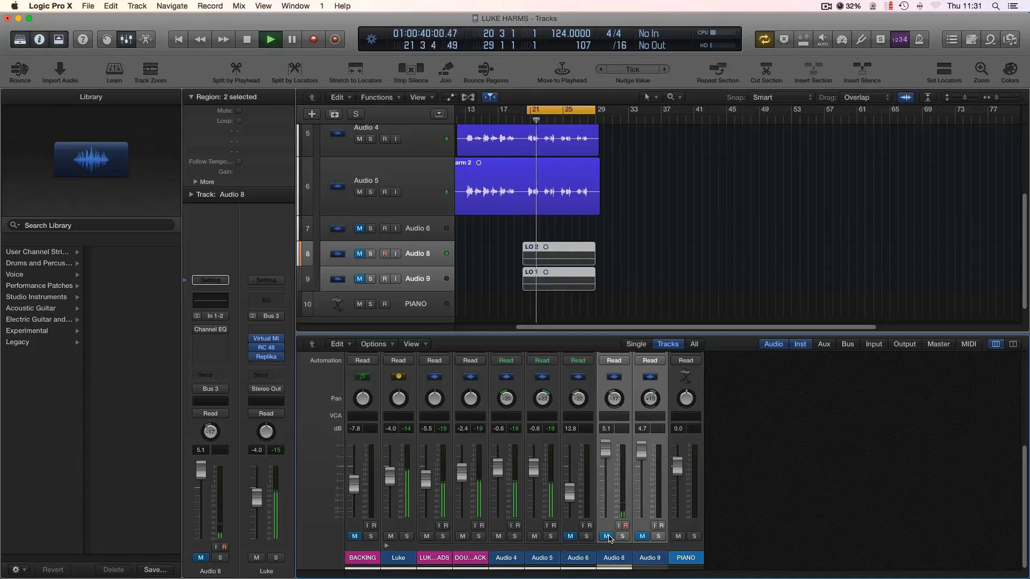
{"action": "left_click", "coordinate": [606, 536]}
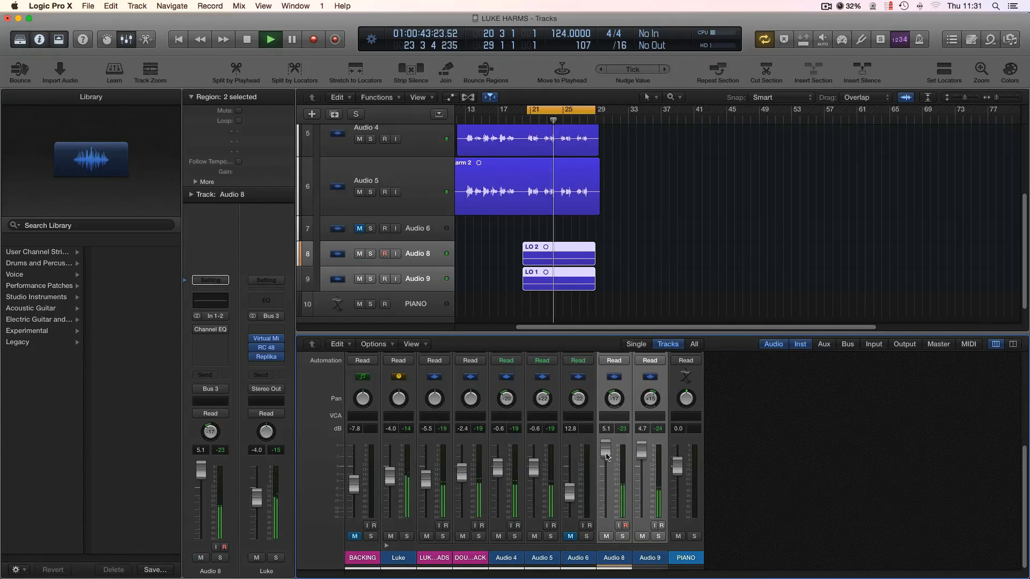
Lower the Audio 8 and Audio 9 faders together to -2.6 and -3.0 dB while auditioning the chorus
{"action": "key", "text": "space"}
{"action": "left_click_drag", "start_coordinate": [606, 454], "coordinate": [604, 484]}
{"action": "key", "text": "space"}
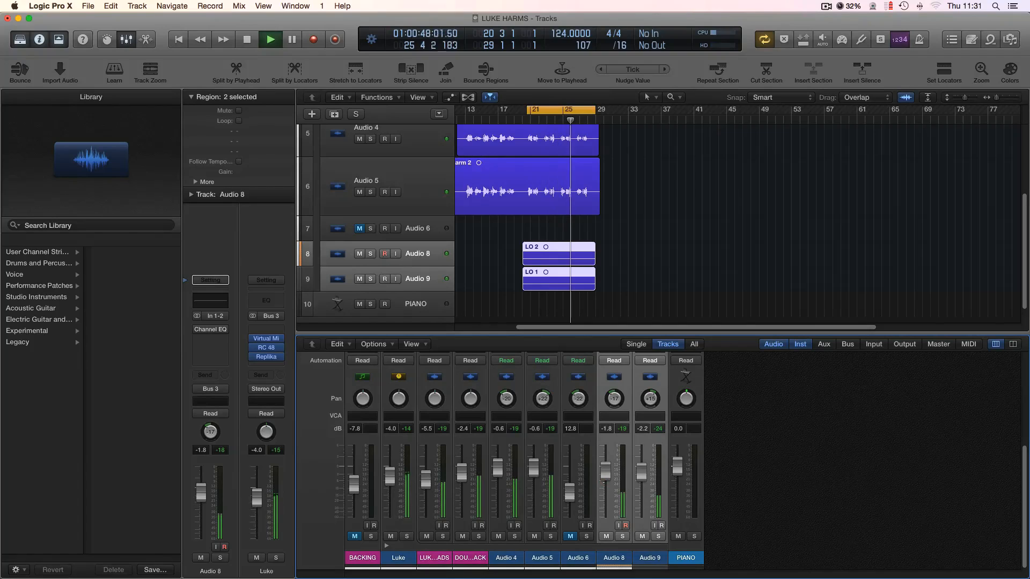
{"action": "key", "text": "space"}
{"action": "left_click_drag", "start_coordinate": [605, 486], "coordinate": [606, 486]}
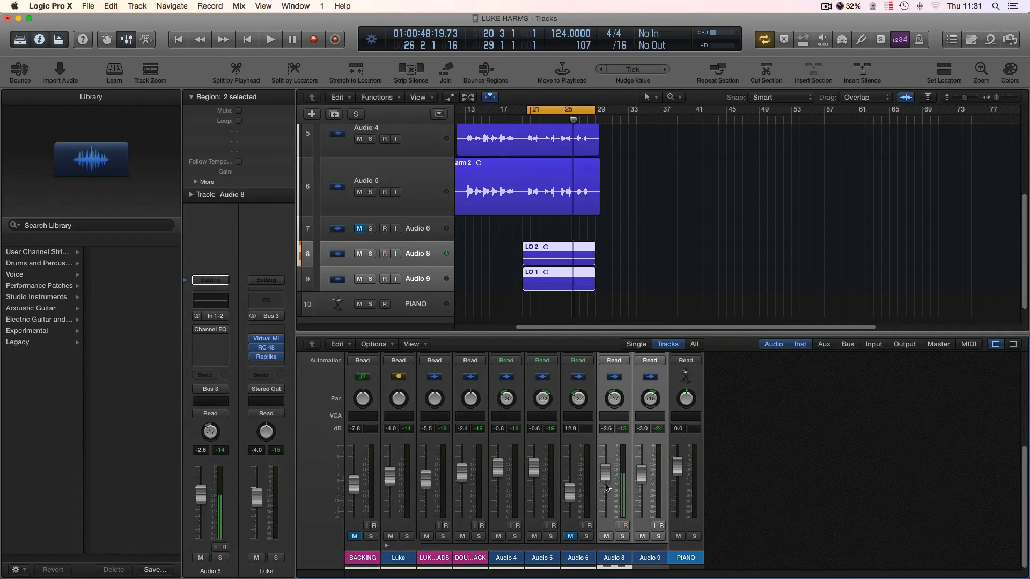
Compare the chorus with Audio 8 and Audio 9 muted and unmuted, and set their faders to -1.3 and -1.7 dB
{"action": "left_click", "coordinate": [607, 537]}
{"action": "key", "text": "space"}
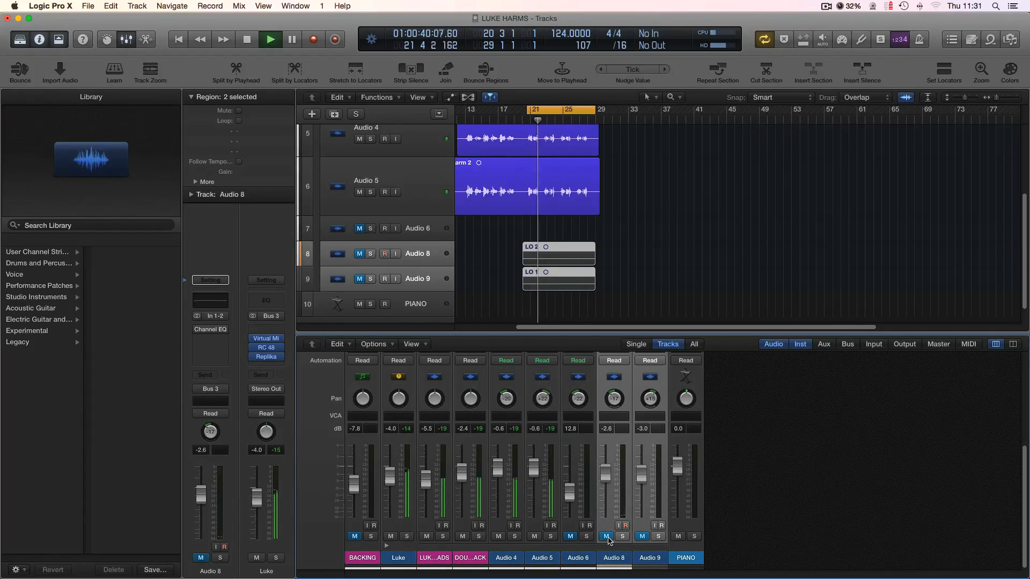
{"action": "left_click", "coordinate": [606, 537]}
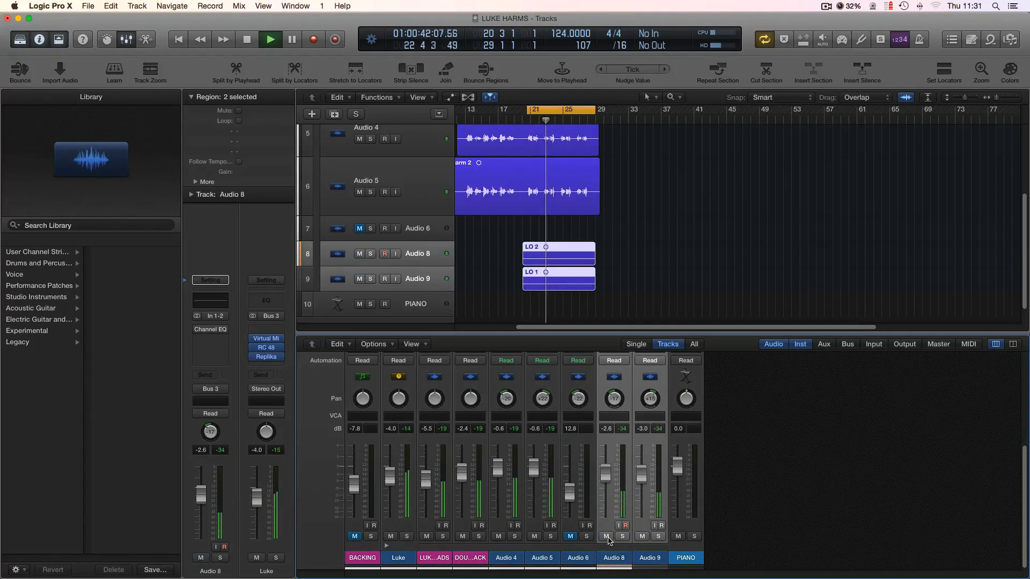
{"action": "left_click_drag", "start_coordinate": [606, 475], "coordinate": [606, 470]}
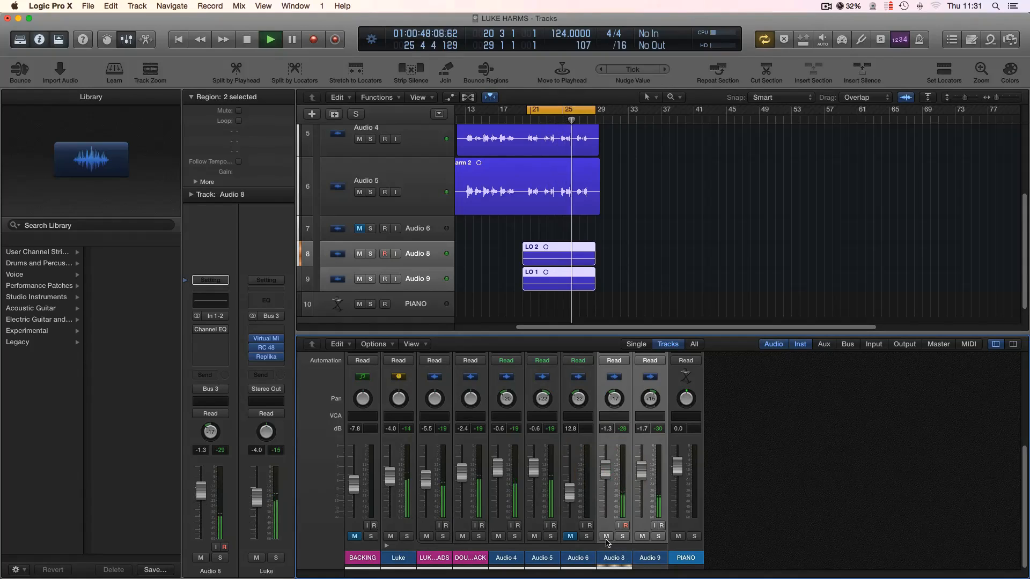
{"action": "key", "text": "space"}
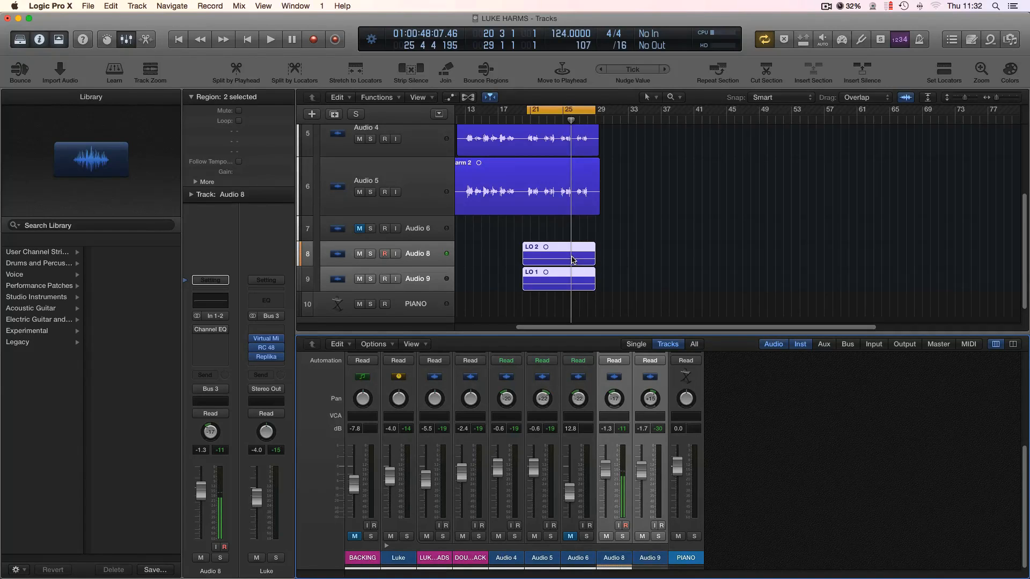
Hide the mixer and unmute the BACKING track, with the LUKE VERSE LEADS track selected
{"action": "scroll", "coordinate": [572, 260], "scroll_direction": "up", "scroll_amount": 5}
{"action": "key", "text": "x"}
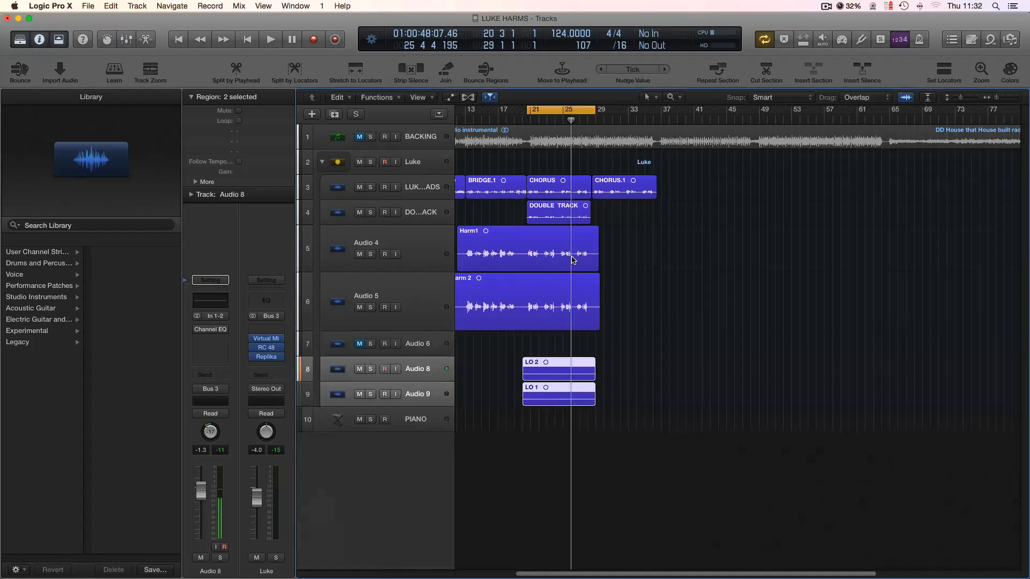
{"action": "left_click", "coordinate": [433, 187]}
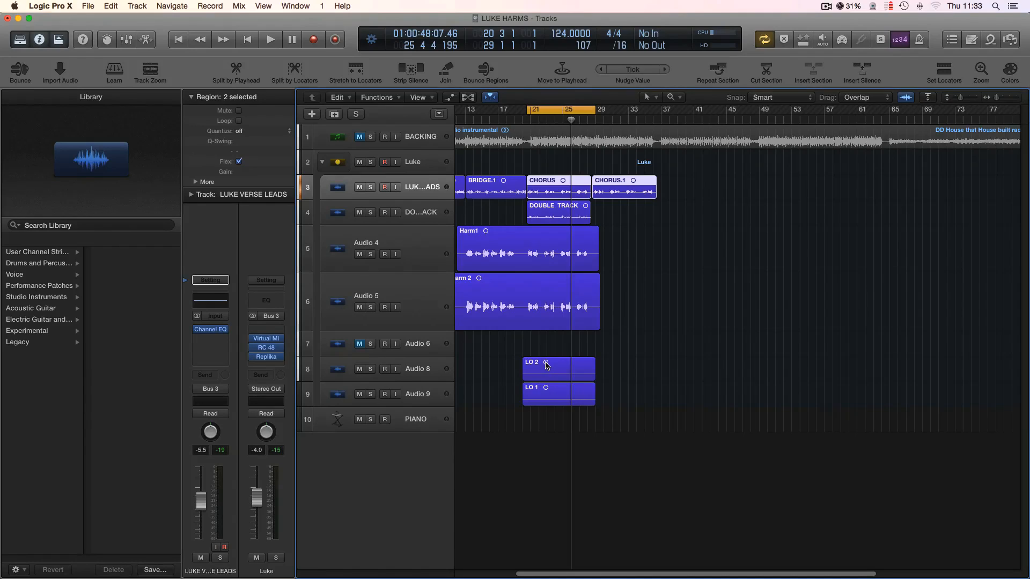
{"action": "left_click", "coordinate": [359, 137]}
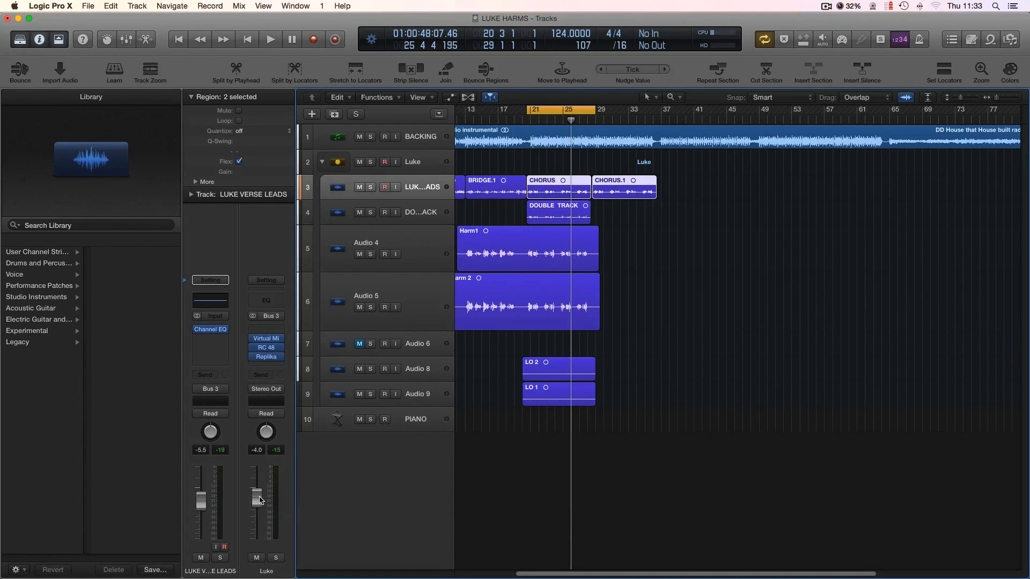
Set the vocal stack's main fader to -3.9 dB against the backing and audition the bridge from before bar 13
{"action": "key", "text": "space"}
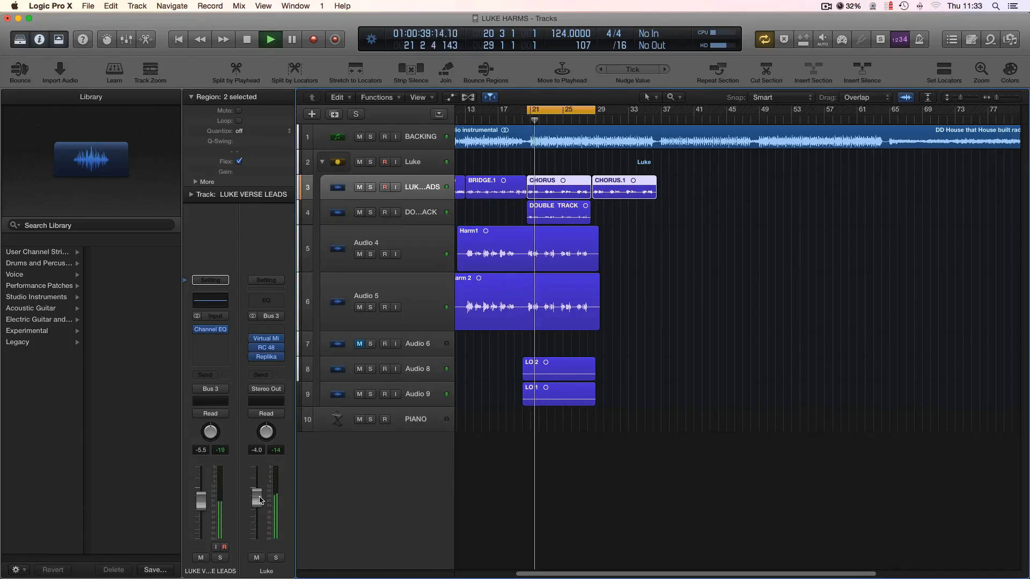
{"action": "left_click_drag", "start_coordinate": [259, 500], "coordinate": [253, 462]}
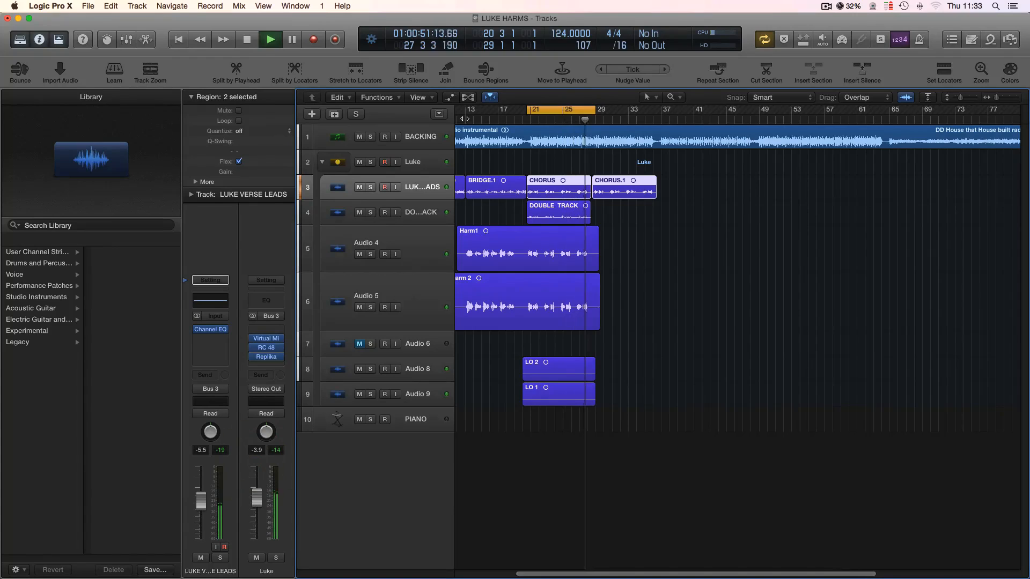
{"action": "left_click", "coordinate": [465, 118]}
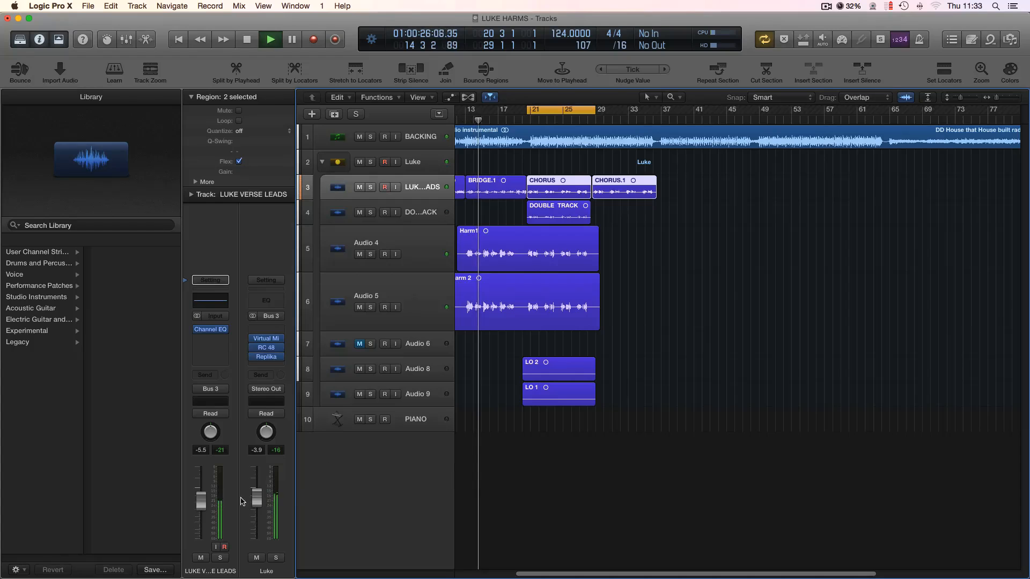
{"action": "key", "text": "space"}
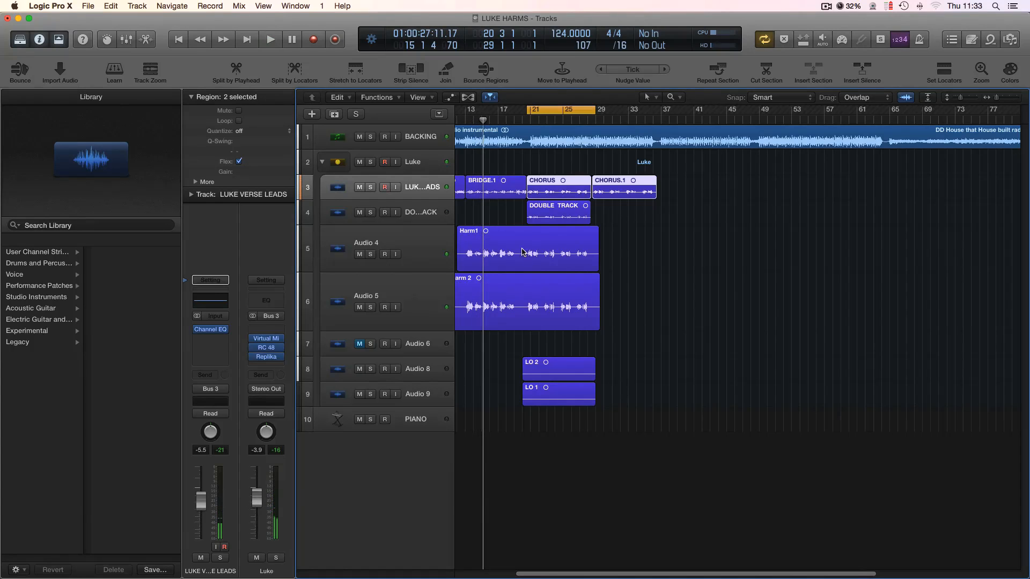
Split the Harm1 and harm 2 regions just before the CHORUS region and return to the pointer tool
{"action": "scroll", "coordinate": [480, 231], "scroll_direction": "left", "scroll_amount": 3}
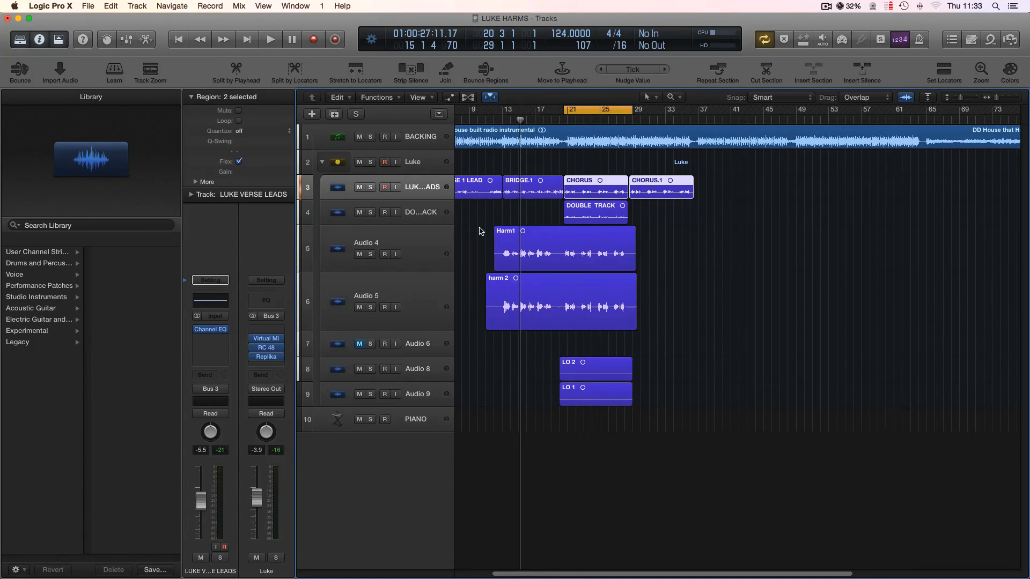
{"action": "key", "text": "t"}
{"action": "key", "text": "i"}
{"action": "left_click", "coordinate": [559, 234]}
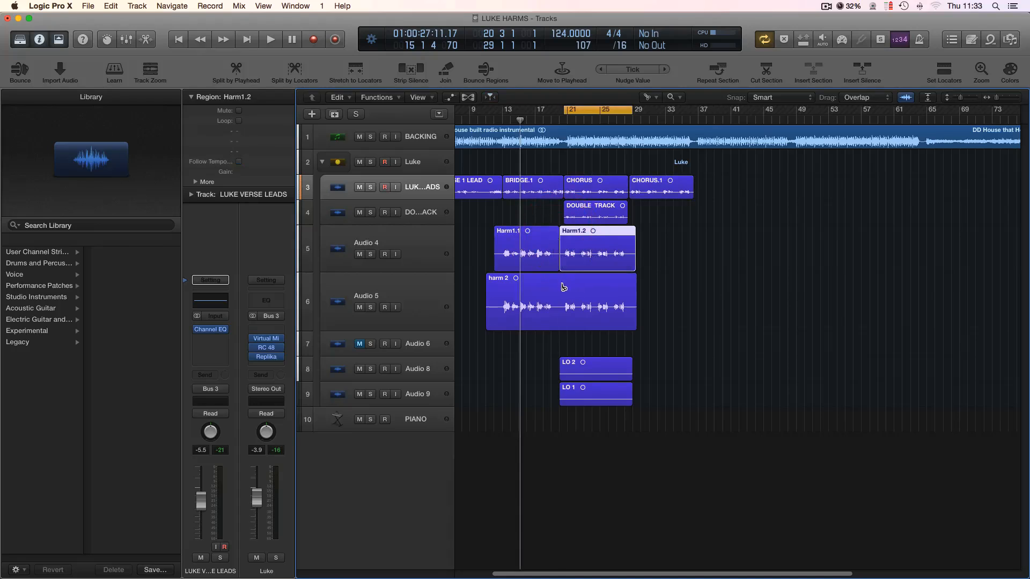
{"action": "left_click", "coordinate": [562, 278]}
{"action": "key", "text": "t"}
{"action": "key", "text": "t"}
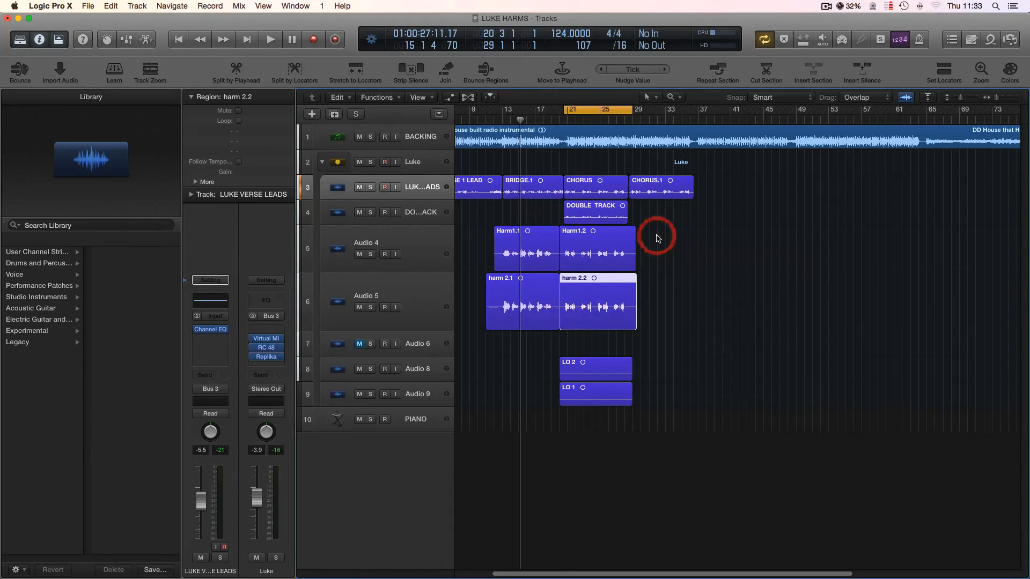
Show track automation and add -0.6 dB volume points on Audio 4 at both ends of the bridge harmony region
{"action": "left_click", "coordinate": [420, 245]}
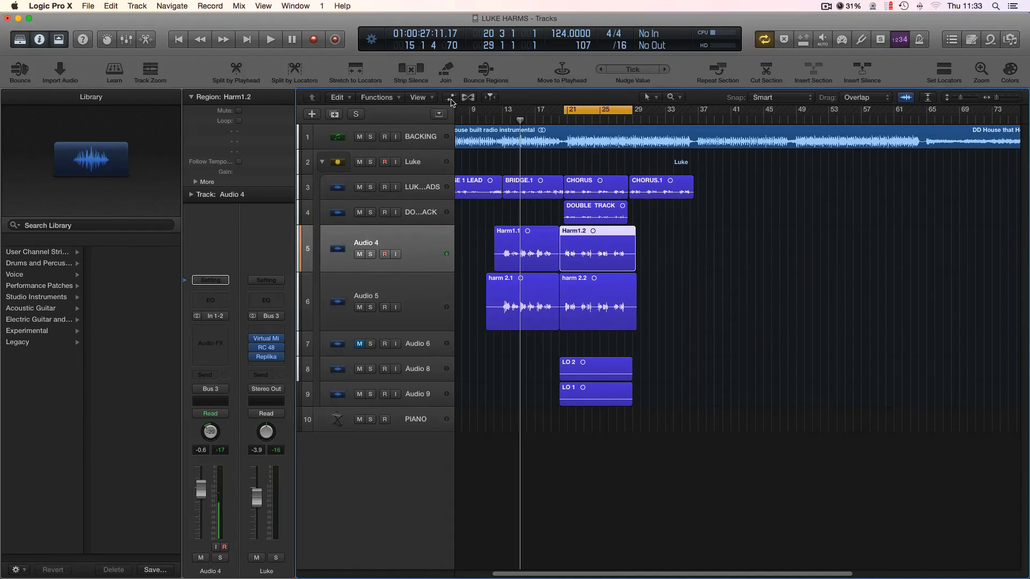
{"action": "left_click", "coordinate": [451, 98]}
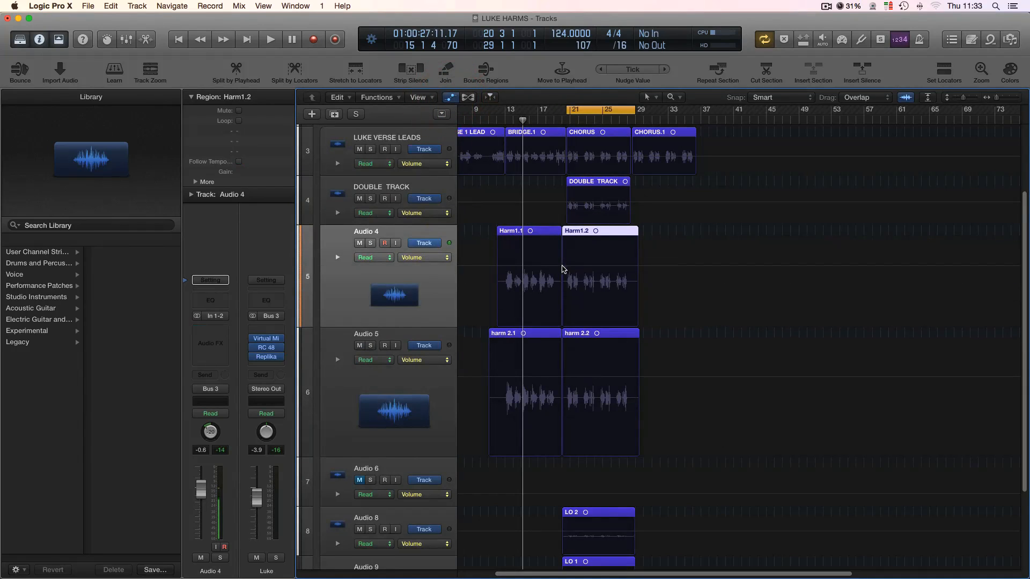
{"action": "left_click", "coordinate": [566, 270]}
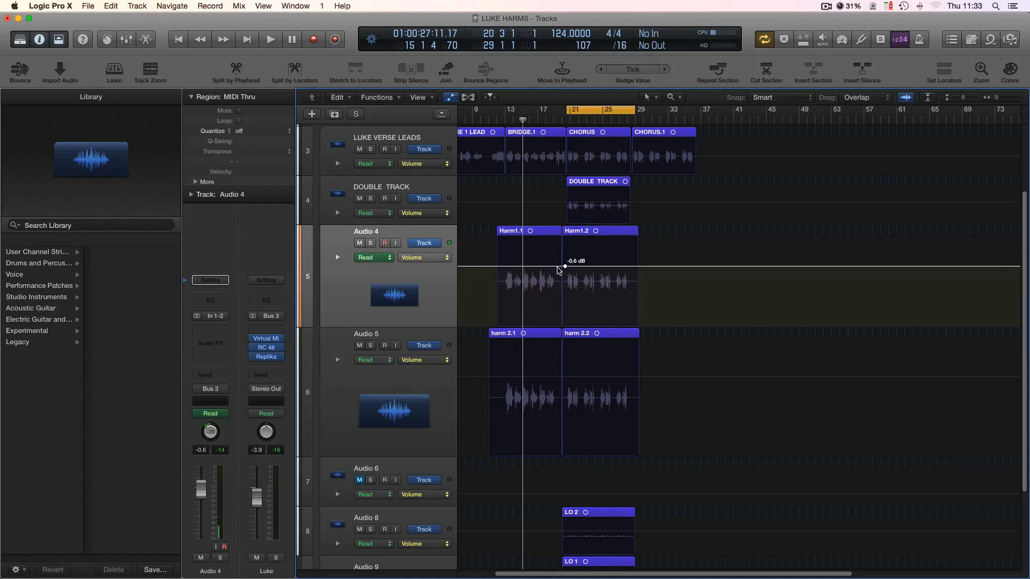
{"action": "left_click", "coordinate": [484, 266]}
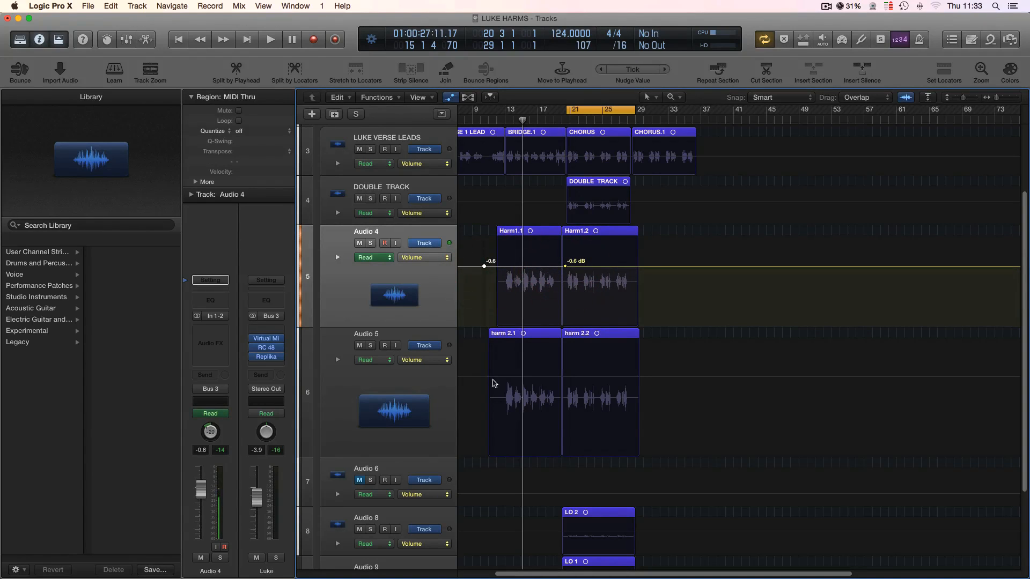
Add volume automation points around the bridge harmony on Audio 5 and lower the section between them to -3.0 dB
{"action": "left_click", "coordinate": [488, 378]}
{"action": "left_click", "coordinate": [564, 378]}
{"action": "left_click", "coordinate": [487, 378]}
{"action": "left_click", "coordinate": [493, 378]}
{"action": "left_click", "coordinate": [558, 378]}
{"action": "left_click_drag", "start_coordinate": [529, 379], "coordinate": [530, 392]}
Add two inner volume points on Audio 4 and lower the bridge harmony section between them to -2.8 dB
{"action": "left_click", "coordinate": [493, 267]}
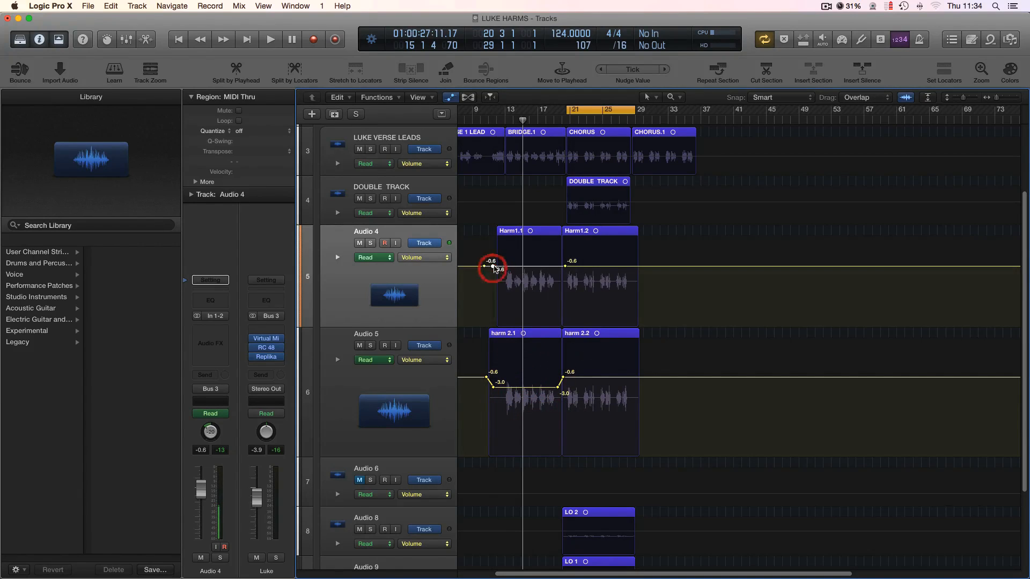
{"action": "left_click", "coordinate": [560, 266]}
{"action": "left_click_drag", "start_coordinate": [539, 268], "coordinate": [539, 275]}
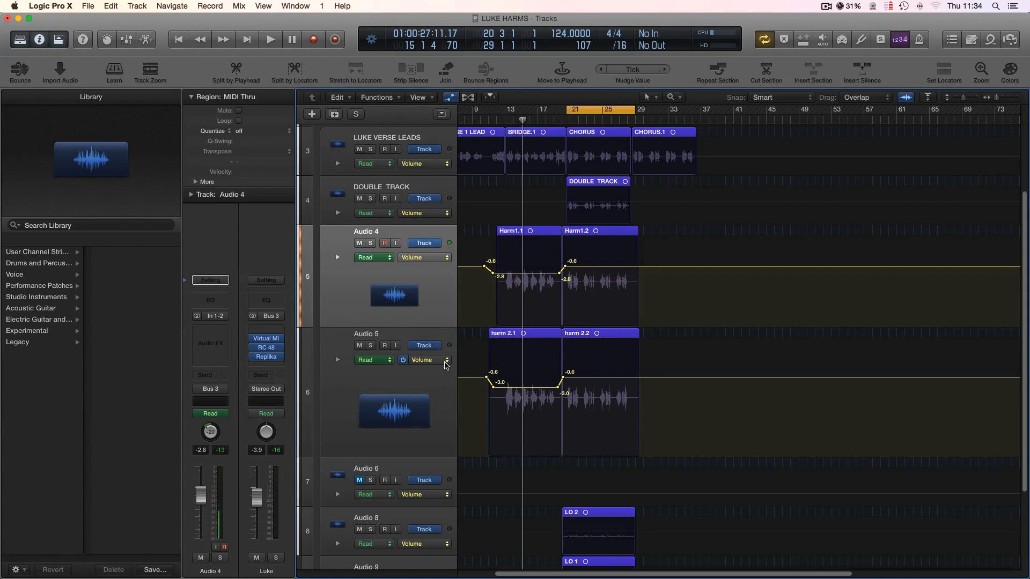
Cycle bars 13 to 29 and, during playback, lower the bridge automation to -4.4 dB on Audio 4 and -3.4 dB on Audio 5
{"action": "left_click_drag", "start_coordinate": [505, 113], "coordinate": [636, 111]}
{"action": "key", "text": "space"}
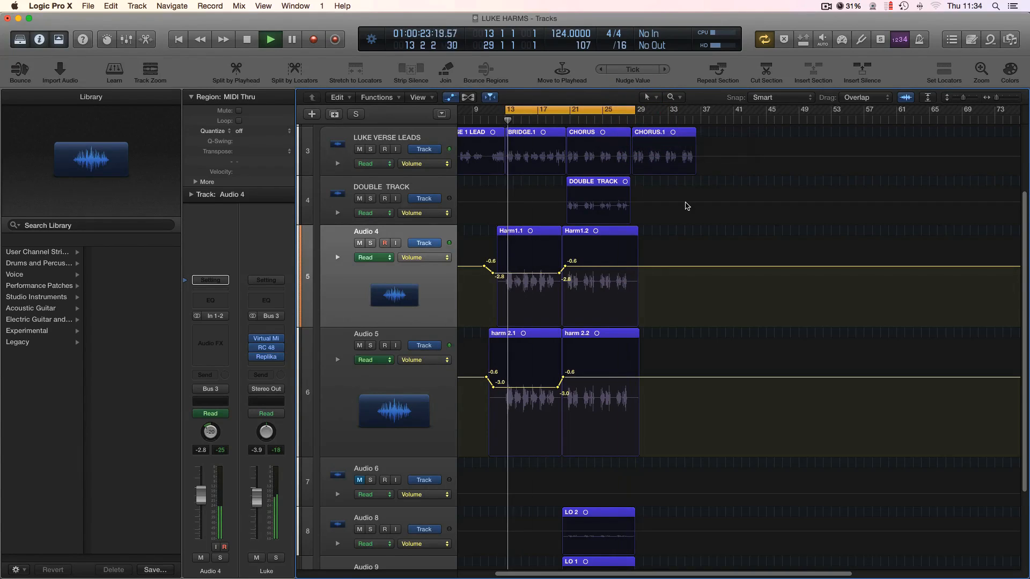
{"action": "left_click_drag", "start_coordinate": [538, 275], "coordinate": [538, 280]}
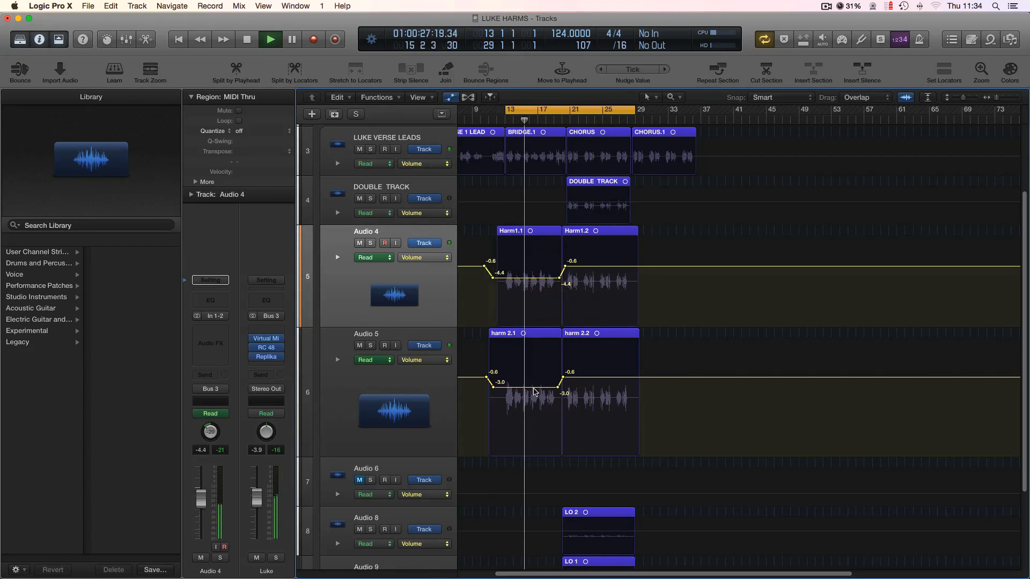
{"action": "left_click_drag", "start_coordinate": [533, 389], "coordinate": [535, 390]}
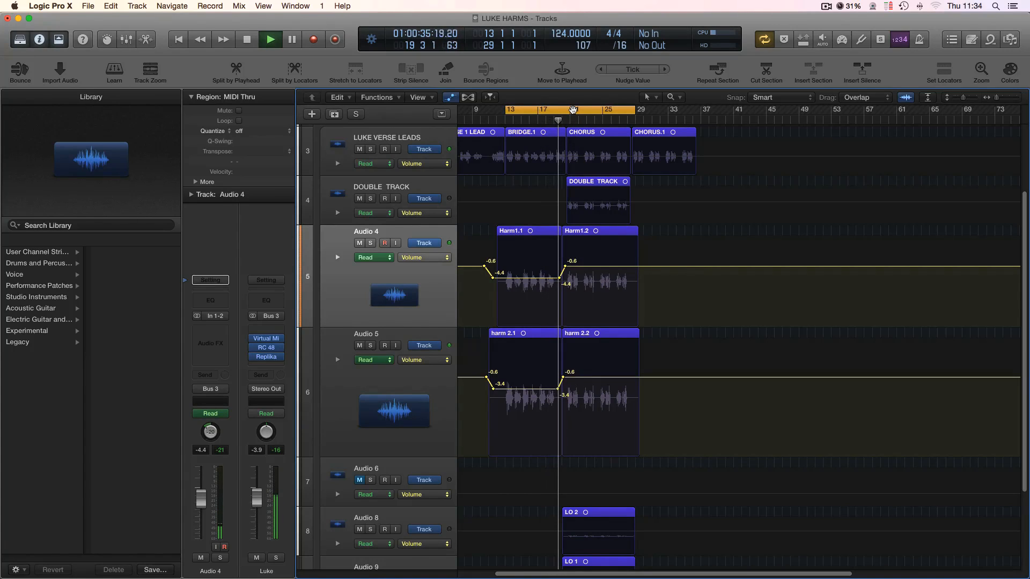
Turn off cycle mode, play on through the chorus, and select the LUKE VERSE LEADS track
{"action": "left_click", "coordinate": [573, 110]}
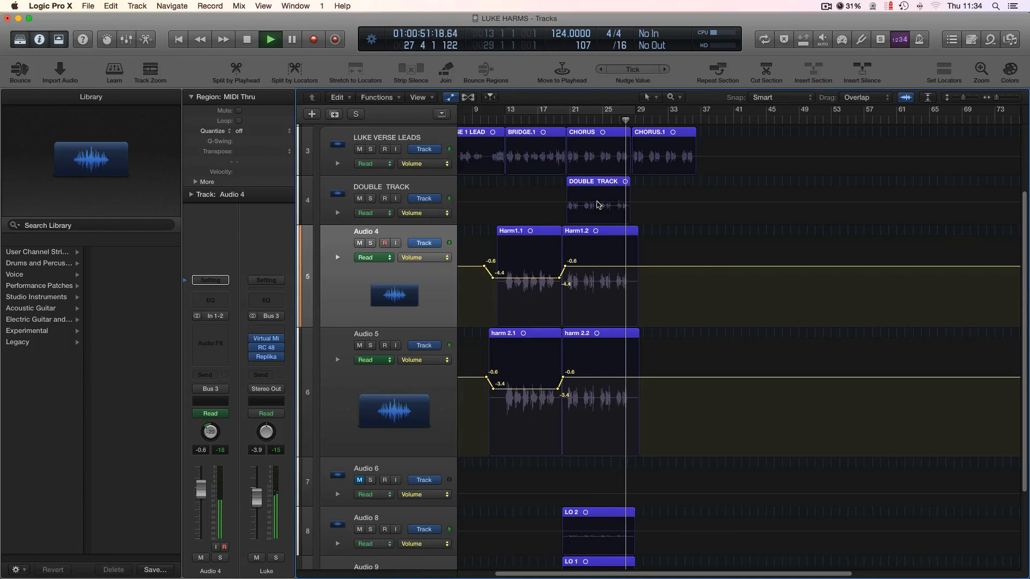
{"action": "key", "text": "space"}
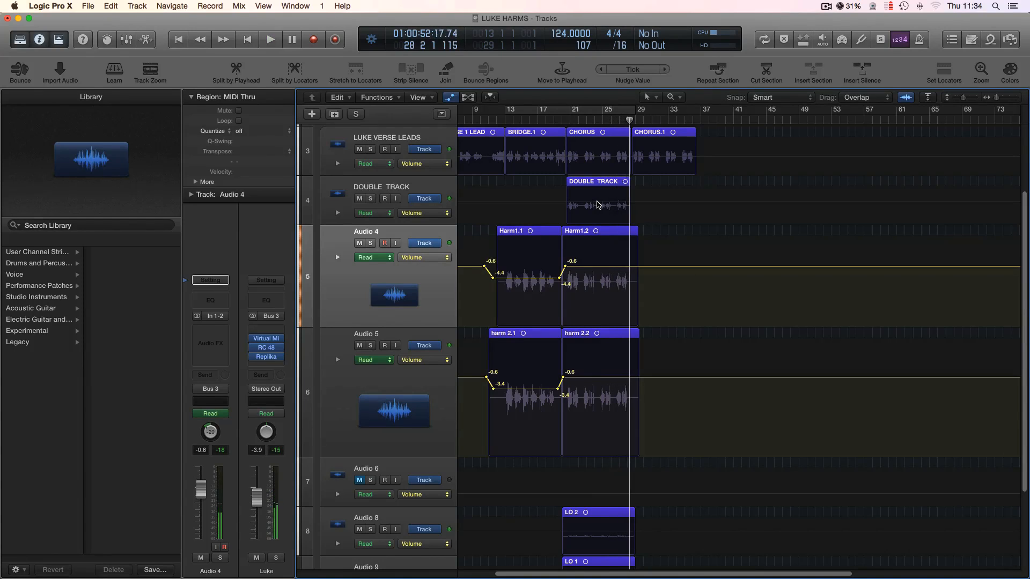
{"action": "left_click", "coordinate": [375, 191]}
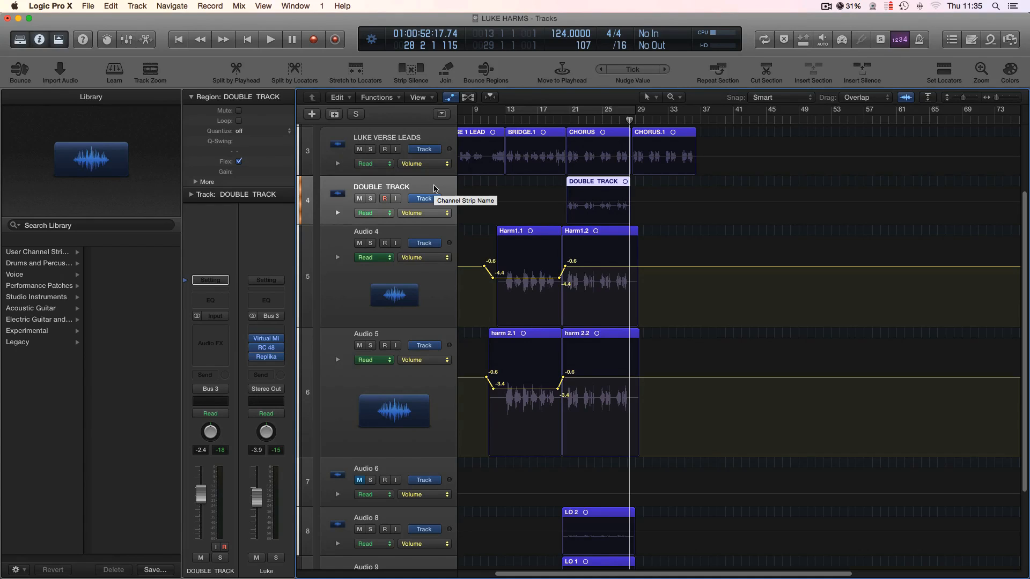
{"action": "left_click", "coordinate": [424, 138]}
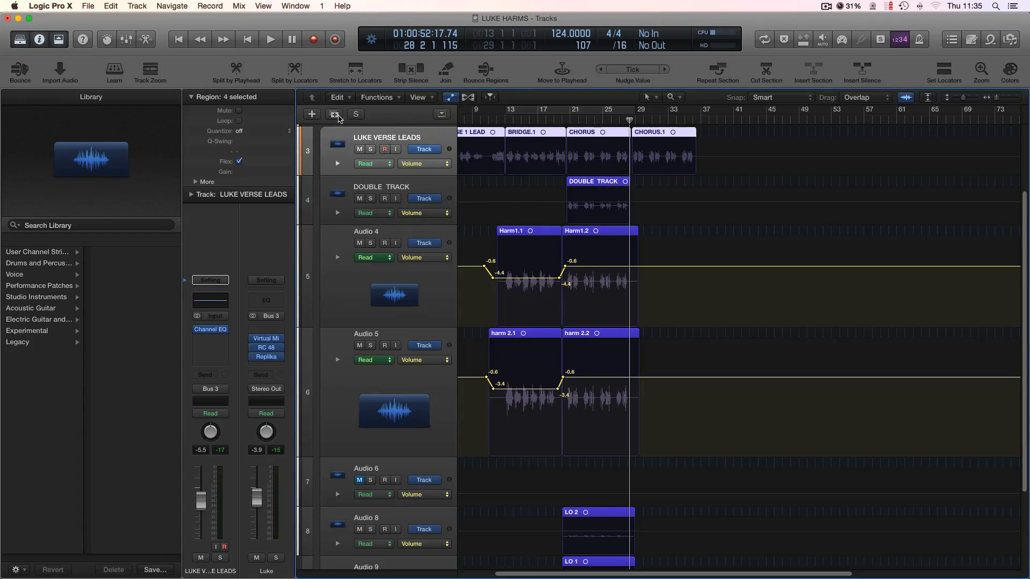
Duplicate the LUKE VERSE LEADS track with its channel settings and move only the CHORUS region onto the new track
{"action": "left_click", "coordinate": [335, 114]}
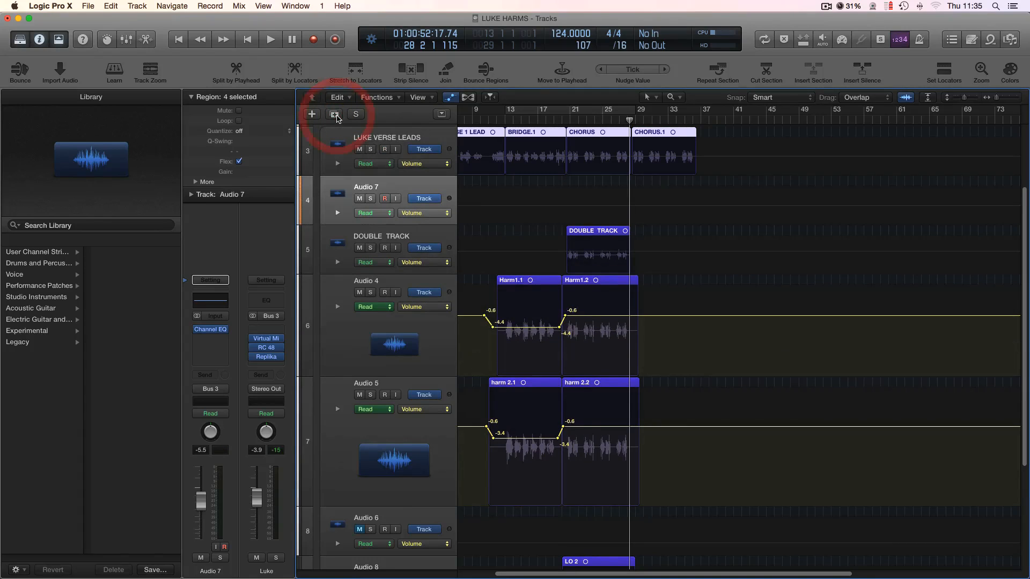
{"action": "left_click", "coordinate": [600, 132]}
{"action": "left_click", "coordinate": [749, 132]}
{"action": "left_click_drag", "start_coordinate": [604, 137], "coordinate": [601, 198]}
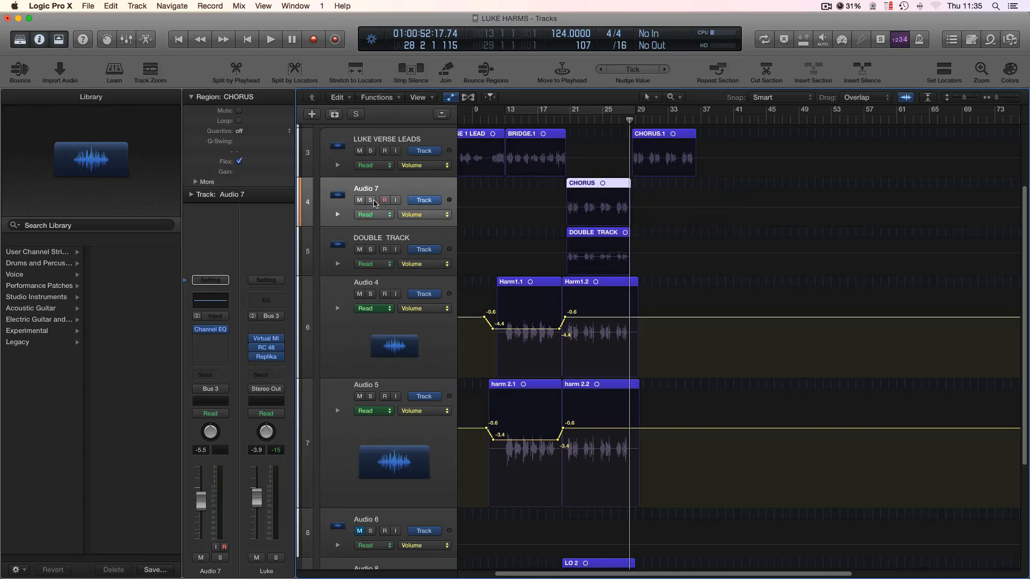
Solo Audio 7 and play its CHORUS region, with the cycle range set to bars 21 to 29
{"action": "left_click", "coordinate": [371, 201]}
{"action": "key", "text": "u"}
{"action": "key", "text": "space"}
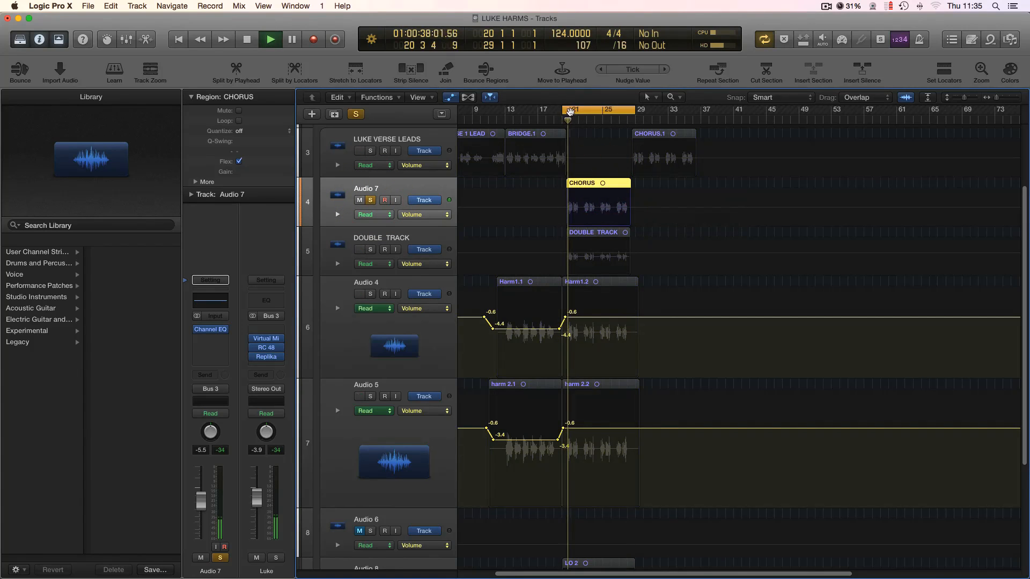
{"action": "left_click_drag", "start_coordinate": [564, 111], "coordinate": [572, 111]}
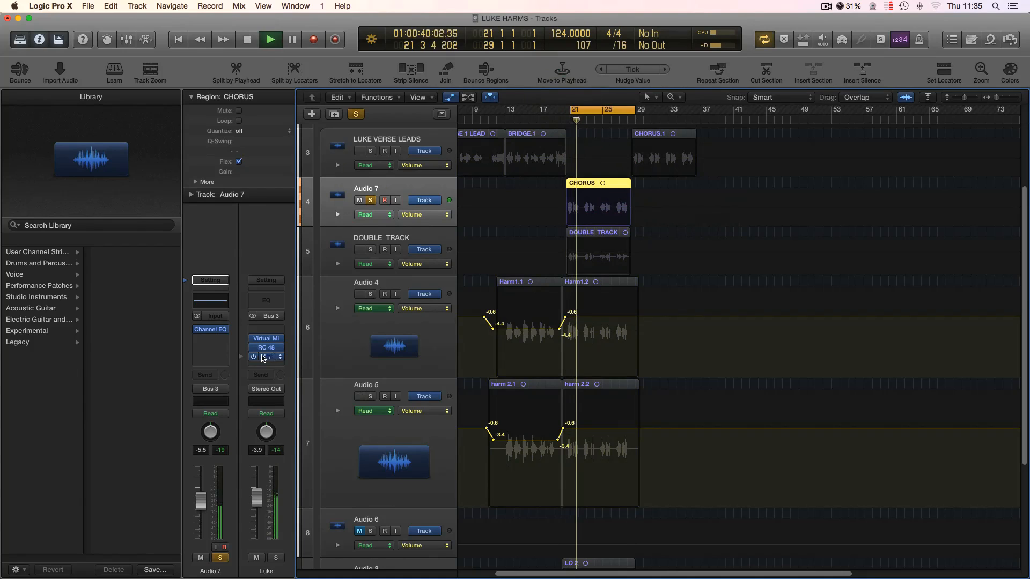
Stop playback, insert a Chorus plug-in after the Channel EQ on Audio 7 and load its VOX CHORUS preset
{"action": "key", "text": "space"}
{"action": "left_click", "coordinate": [220, 338]}
{"action": "mouse_move", "coordinate": [225, 382]}
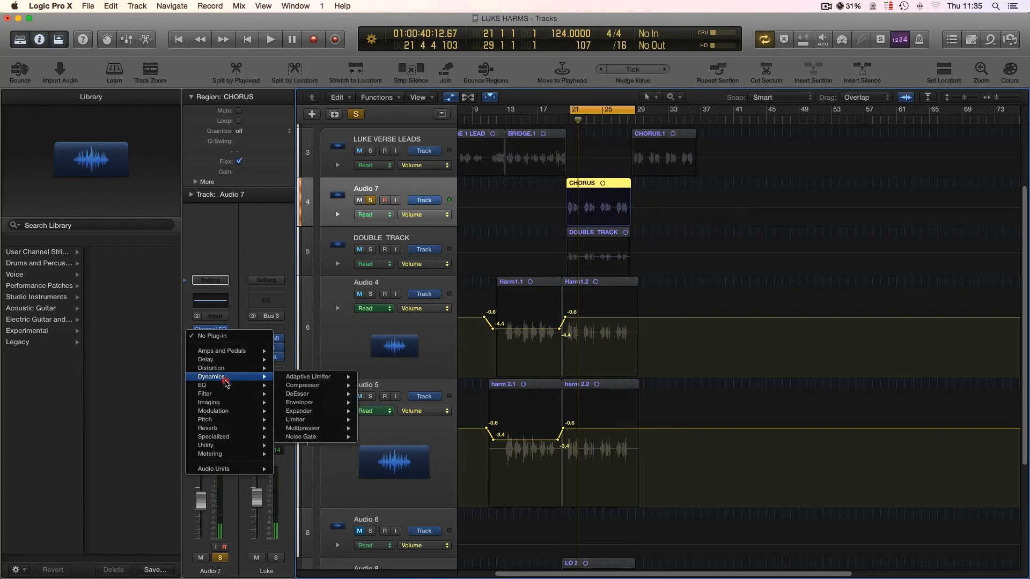
{"action": "left_click", "coordinate": [108, 62]}
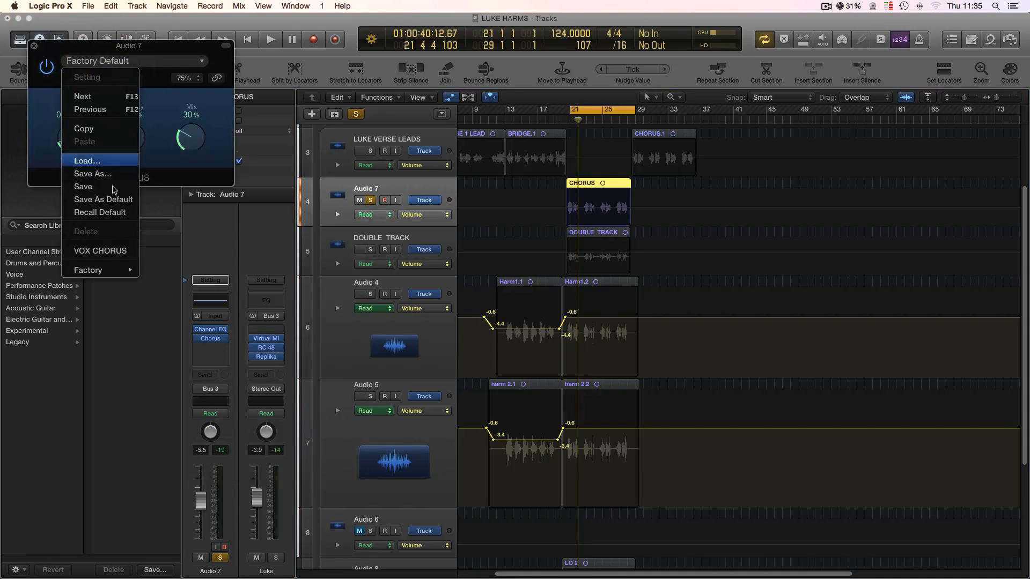
{"action": "left_click", "coordinate": [102, 250]}
{"action": "left_click_drag", "start_coordinate": [139, 52], "coordinate": [359, 227]}
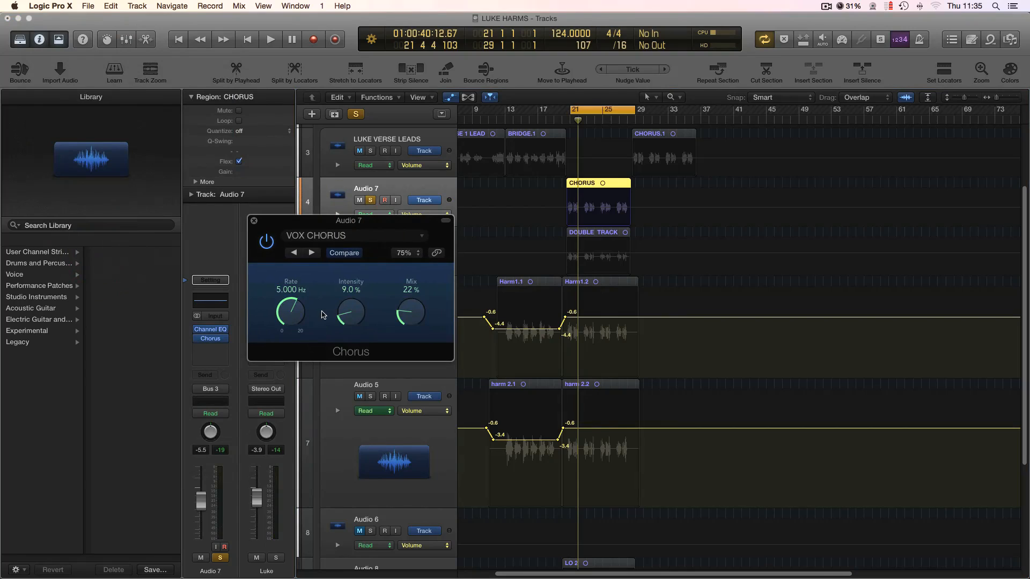
Raise the Chorus plug-in's mix to 36% while the region plays, and close the plug-in window
{"action": "key", "text": "space"}
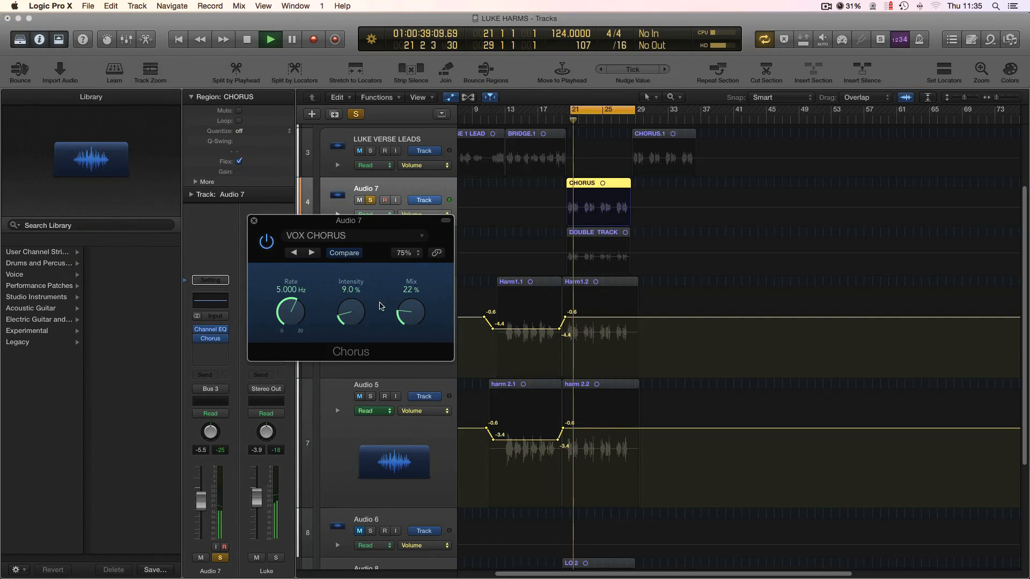
{"action": "left_click_drag", "start_coordinate": [405, 313], "coordinate": [390, 285]}
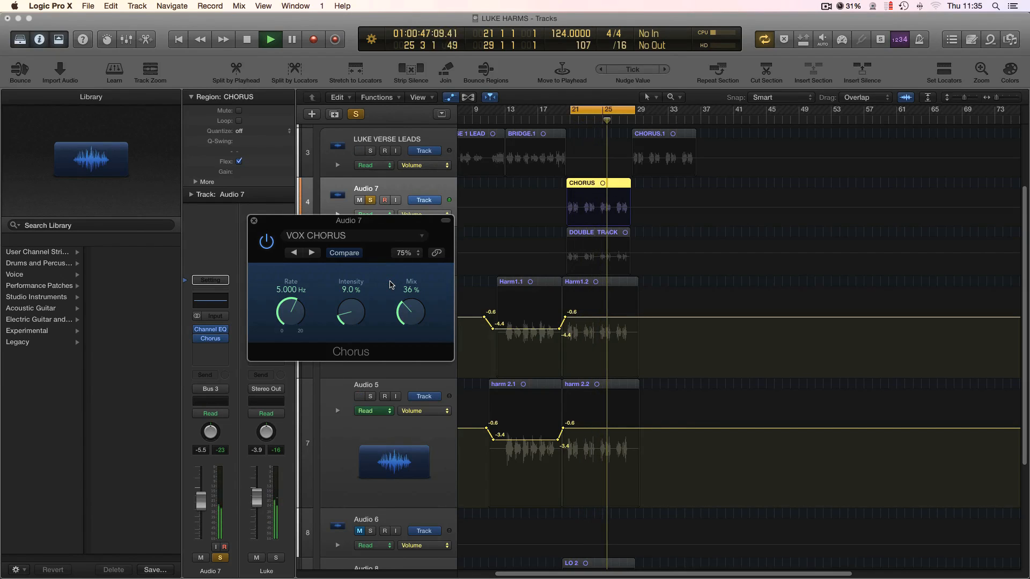
{"action": "left_click", "coordinate": [391, 284]}
{"action": "key", "text": "space"}
{"action": "left_click", "coordinate": [255, 221]}
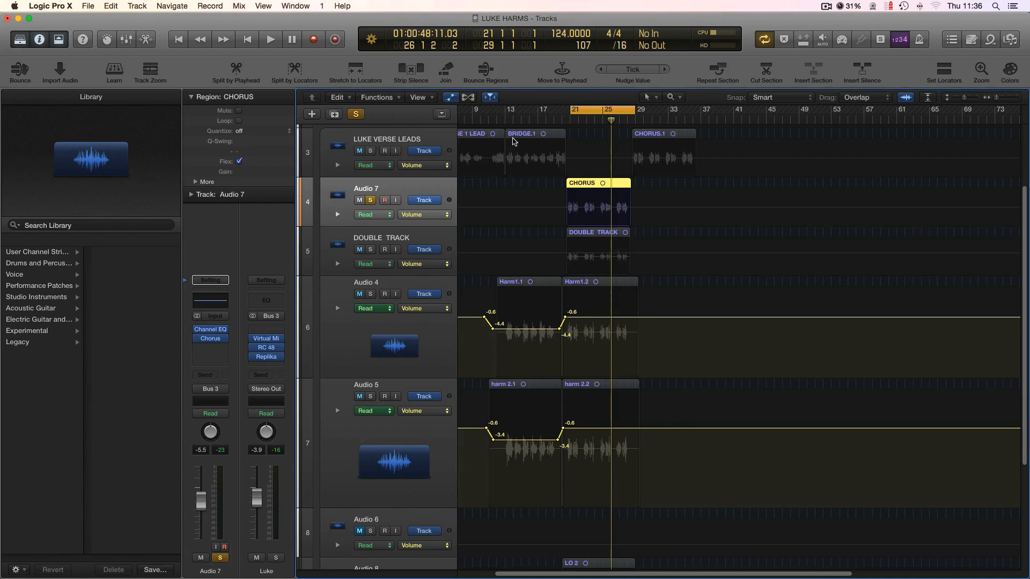
Unsolo Audio 7, extend the cycle to bars 13 to 29 and raise its volume automation across the CHORUS region to -2.6 dB
{"action": "left_click", "coordinate": [554, 212]}
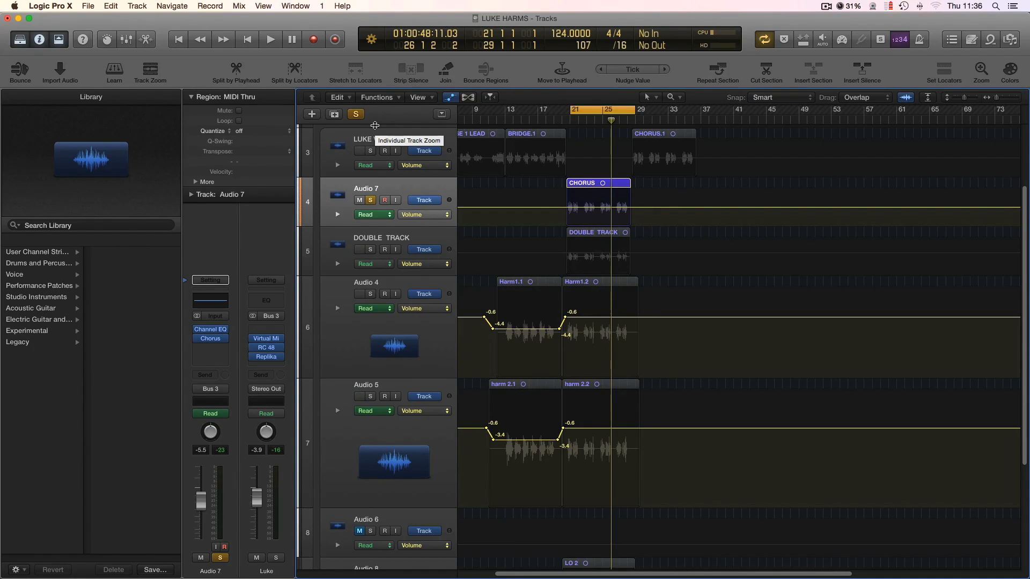
{"action": "left_click_drag", "start_coordinate": [571, 110], "coordinate": [503, 109]}
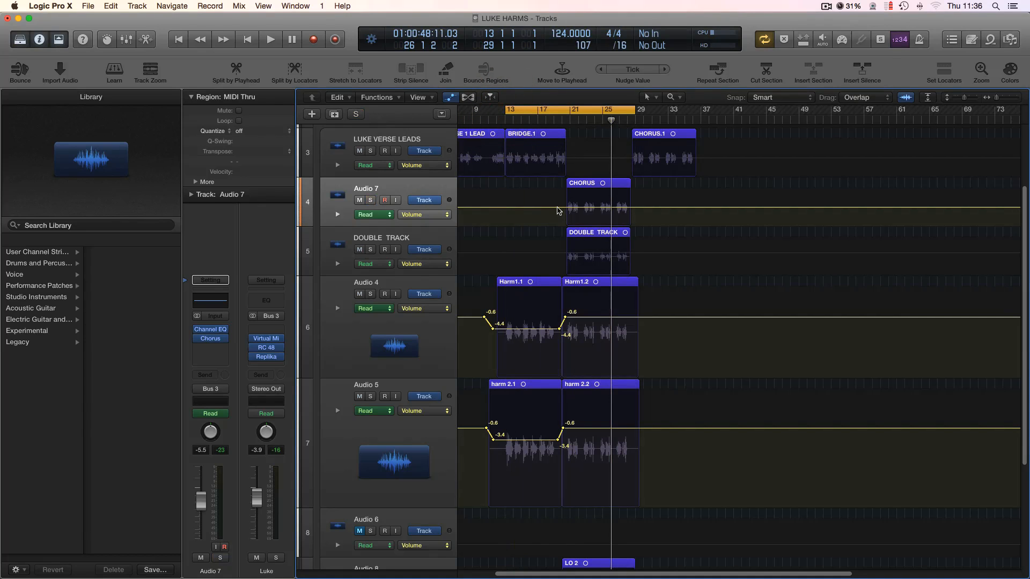
{"action": "left_click", "coordinate": [556, 207]}
{"action": "left_click_drag", "start_coordinate": [568, 209], "coordinate": [561, 214]}
During playback, lower the CHORUS region's volume automation on Audio 7 to -3.5 dB and the Luke stack's fader to -4.5 dB
{"action": "key", "text": "space"}
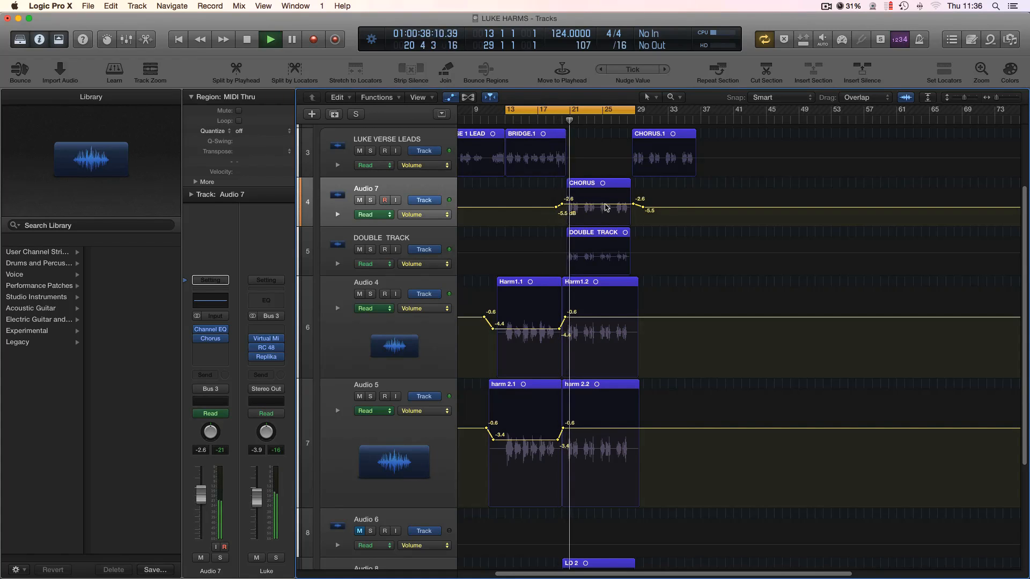
{"action": "left_click_drag", "start_coordinate": [605, 207], "coordinate": [605, 208]}
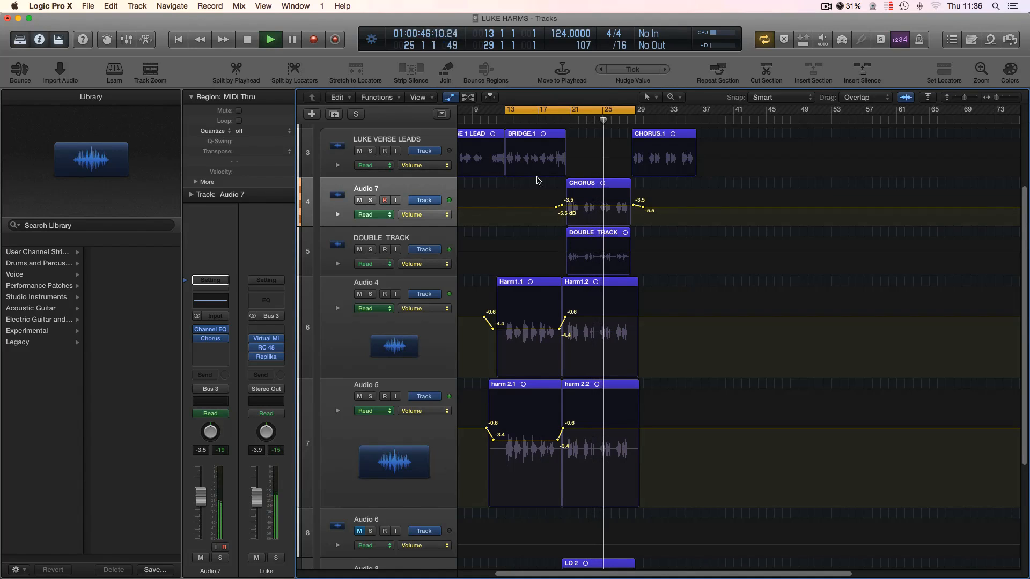
{"action": "scroll", "coordinate": [404, 172], "scroll_direction": "up", "scroll_amount": 5}
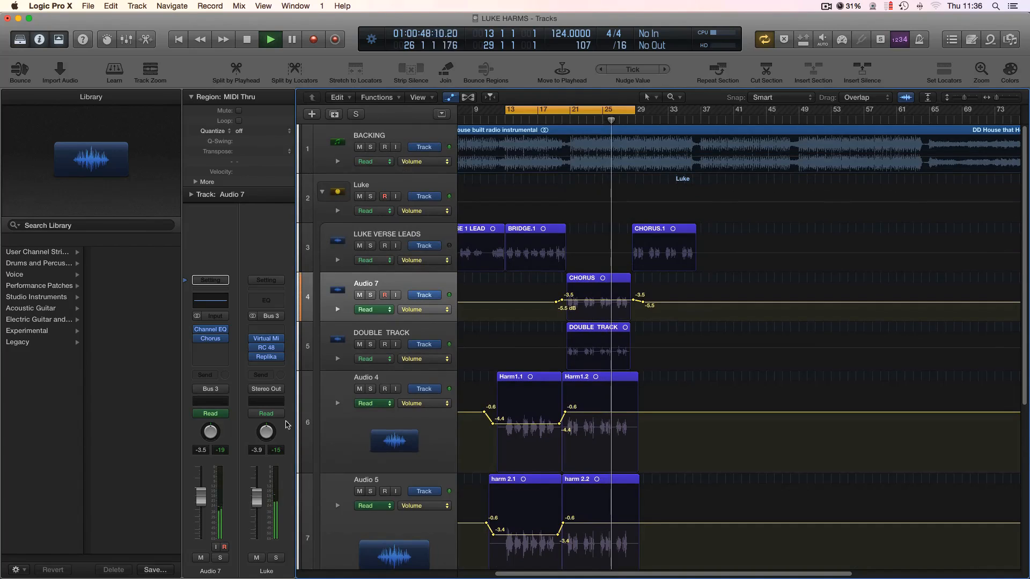
{"action": "left_click_drag", "start_coordinate": [256, 497], "coordinate": [258, 499]}
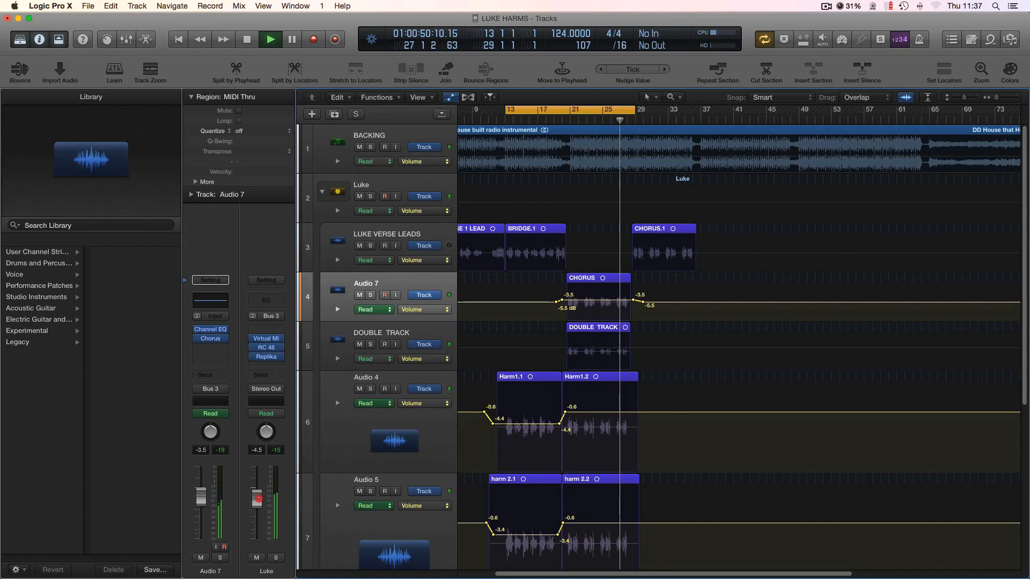
{"action": "key", "text": "space"}
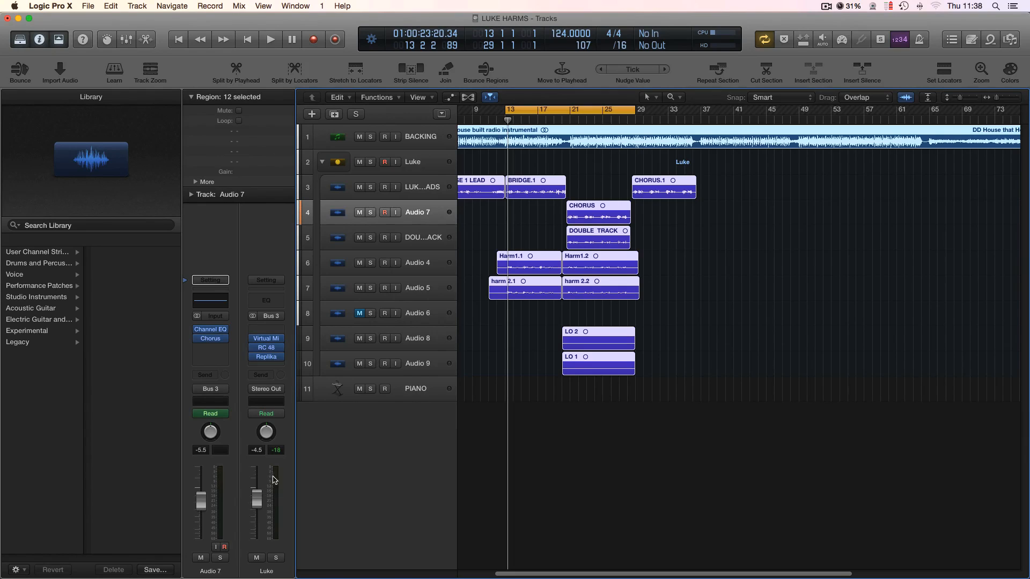
Enlarge the LUKE VERSE LEADS track, show its flex controls and switch its flex mode to Flex Pitch
{"action": "left_click_drag", "start_coordinate": [331, 199], "coordinate": [333, 246]}
{"action": "left_click", "coordinate": [776, 293]}
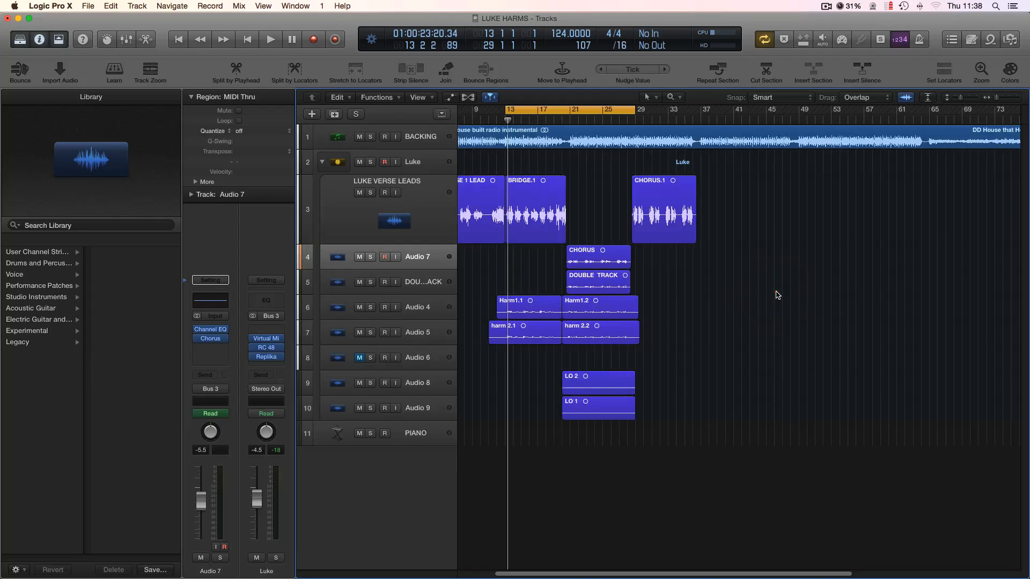
{"action": "key", "text": "super+Right"}
{"action": "key", "text": "super+Right"}
{"action": "key", "text": "super+Right"}
{"action": "key", "text": "super+Right"}
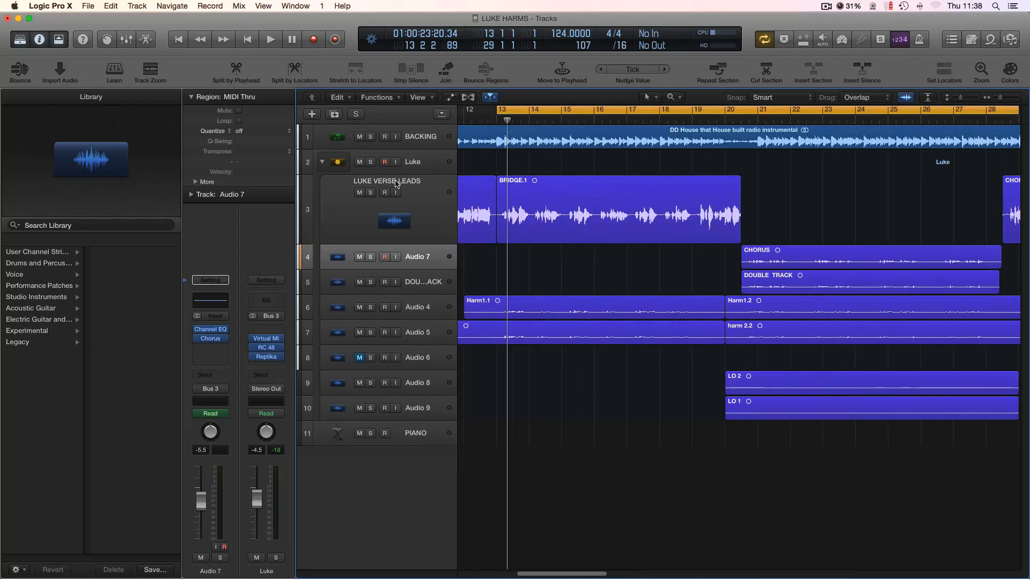
{"action": "left_click", "coordinate": [396, 184]}
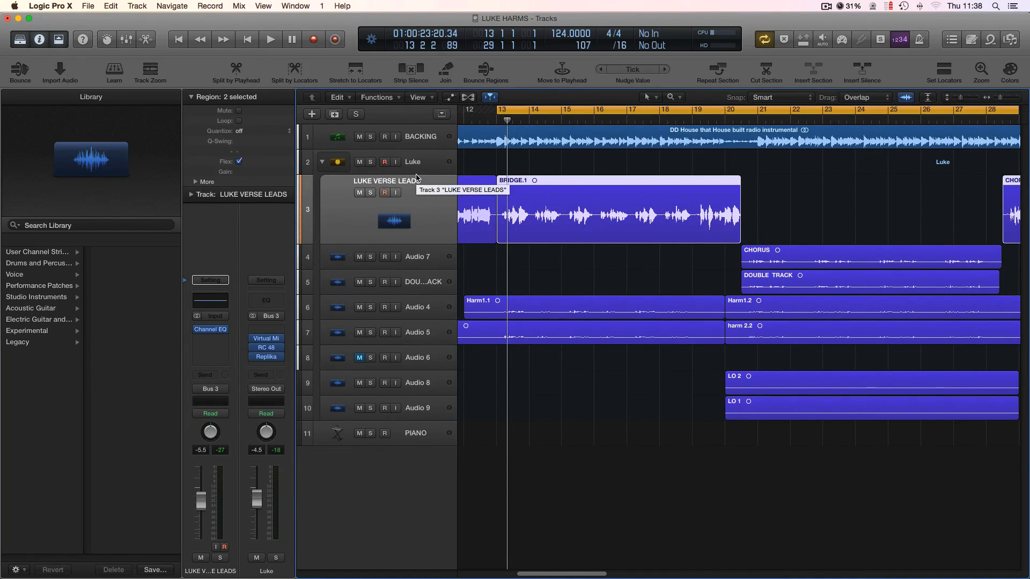
{"action": "left_click", "coordinate": [468, 98]}
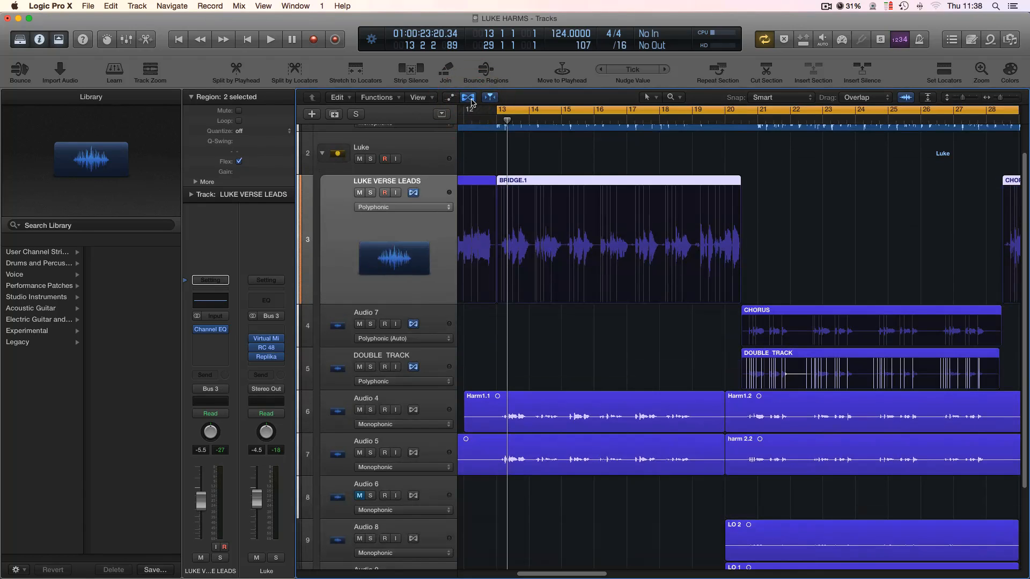
{"action": "left_click", "coordinate": [401, 207]}
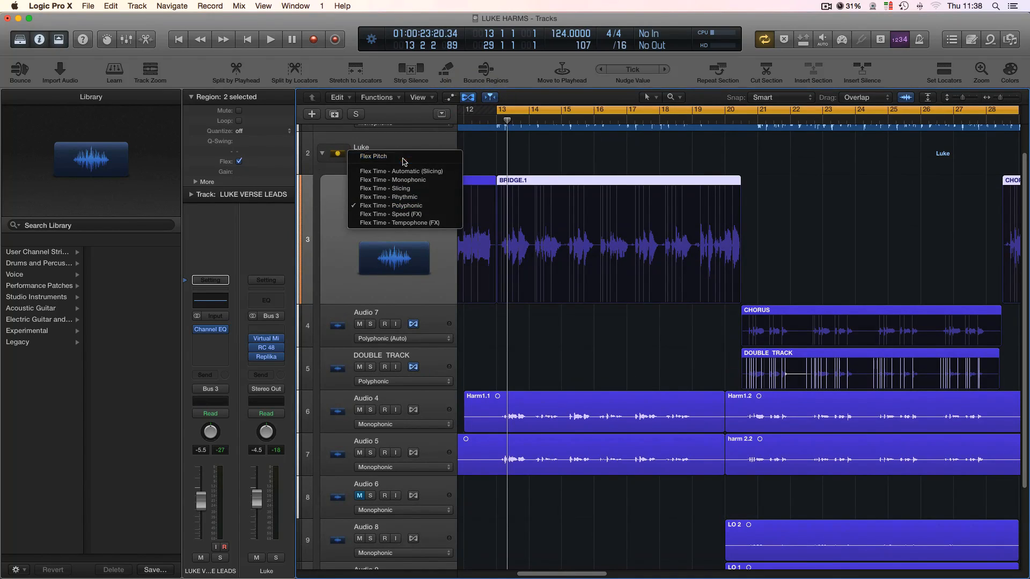
{"action": "left_click", "coordinate": [404, 161]}
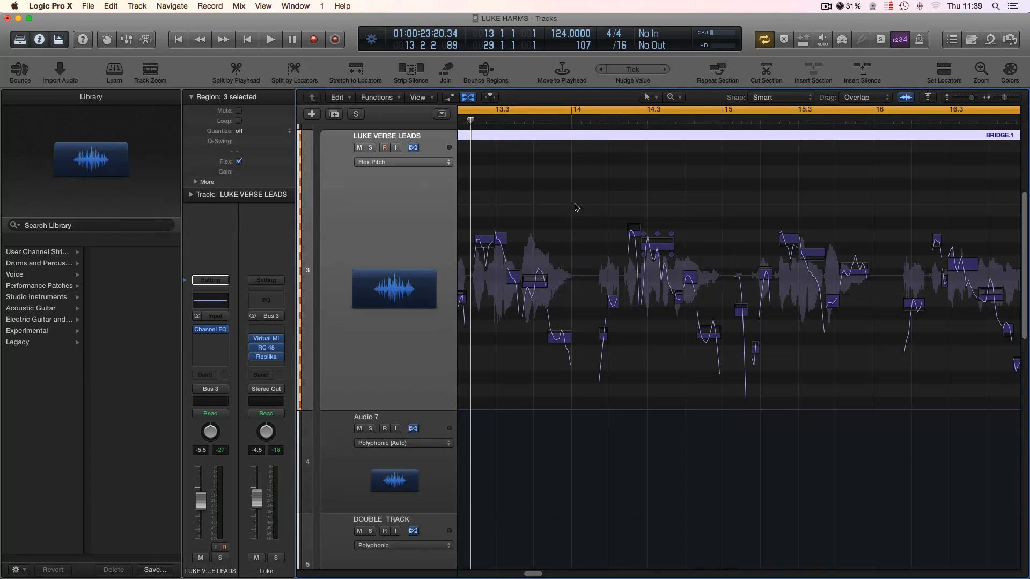
Select the lead vocal notes in bars 14 and 15, set them to perfect pitch and restore their original pitch
{"action": "left_click_drag", "start_coordinate": [572, 204], "coordinate": [869, 363]}
{"action": "right_click", "coordinate": [662, 248]}
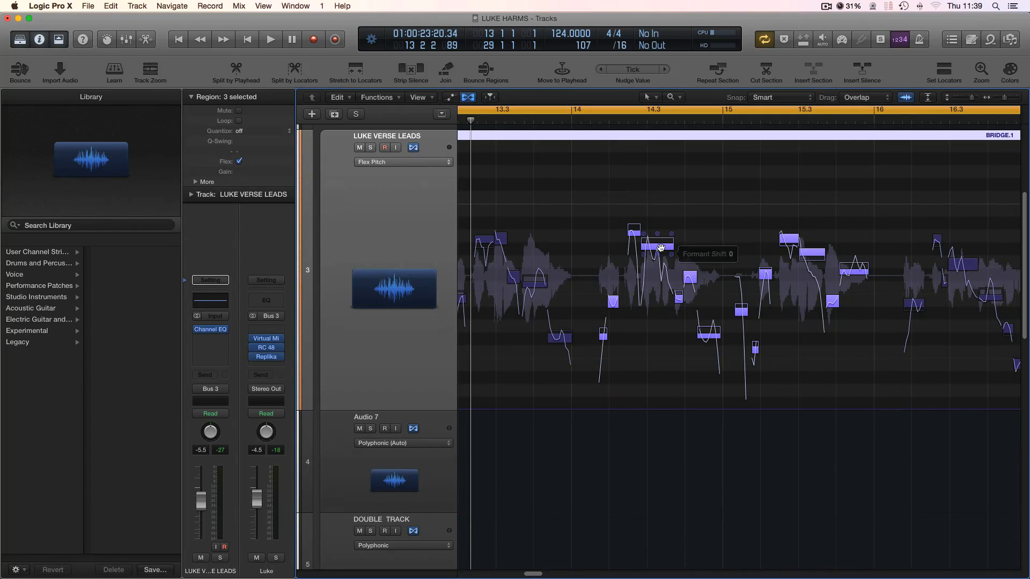
{"action": "left_click", "coordinate": [674, 262]}
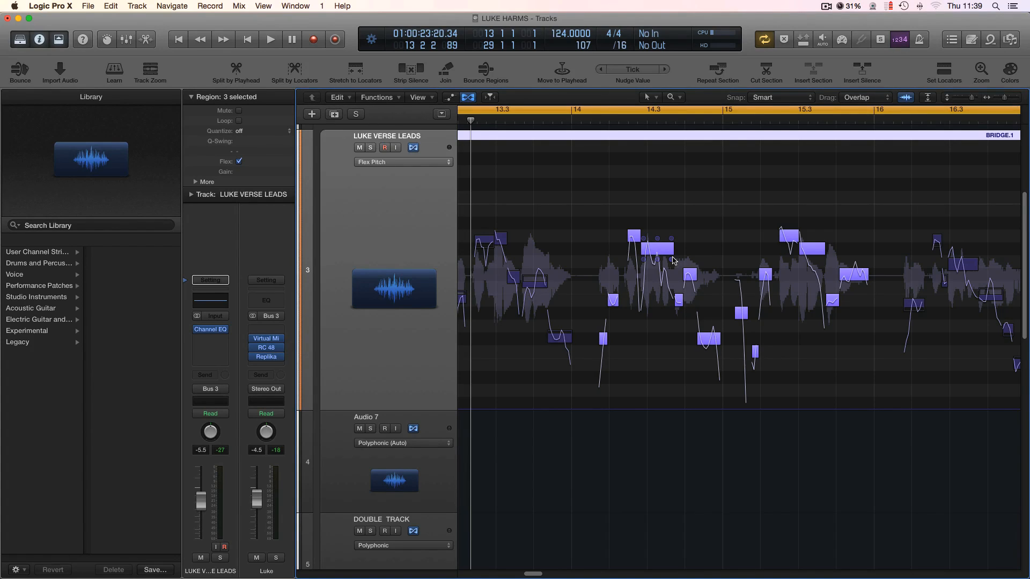
{"action": "left_click", "coordinate": [673, 257]}
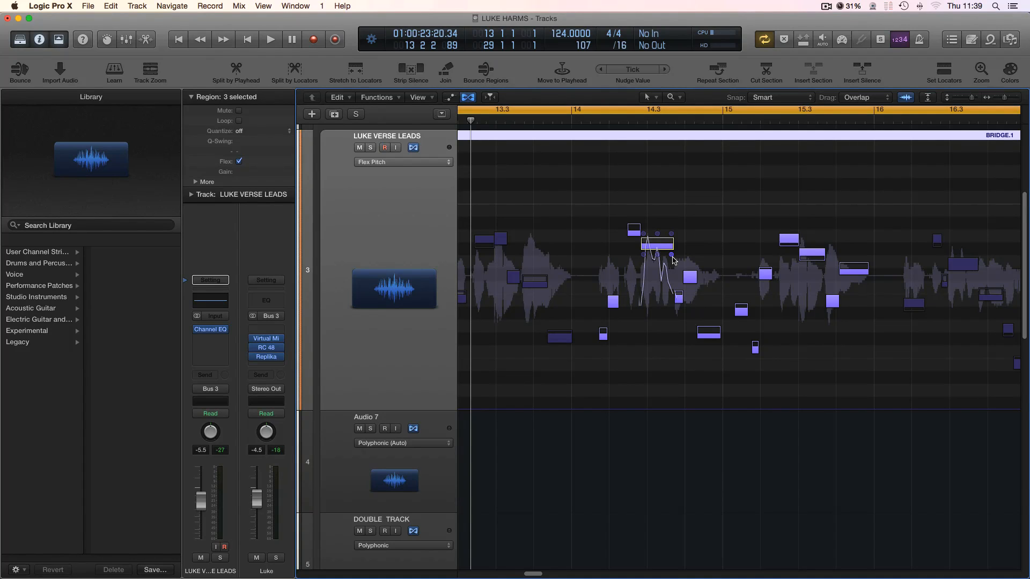
Return to the wider arrangement view and collapse the Luke track stack
{"action": "key", "text": "z"}
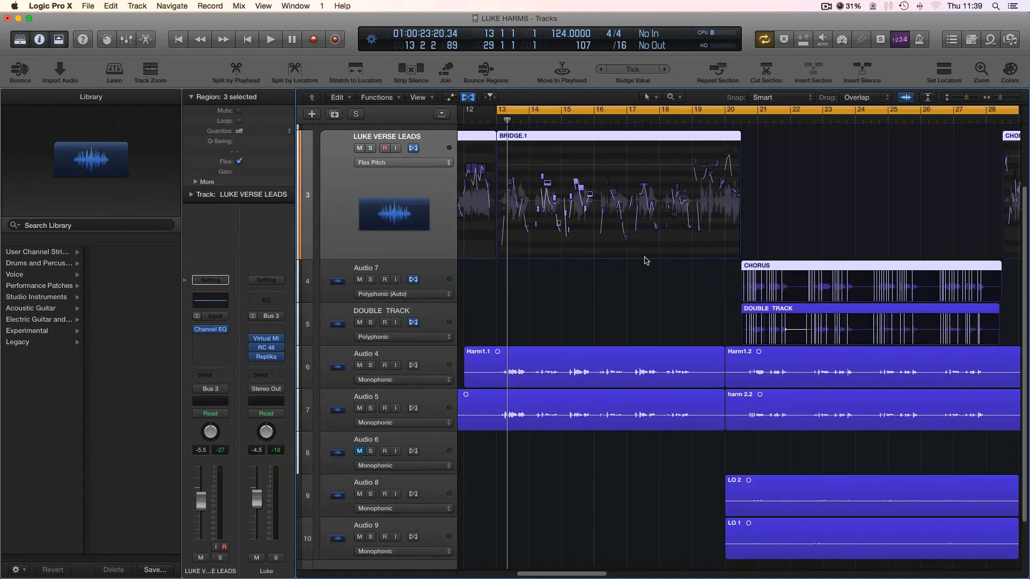
{"action": "scroll", "coordinate": [622, 296], "scroll_direction": "up", "scroll_amount": 3}
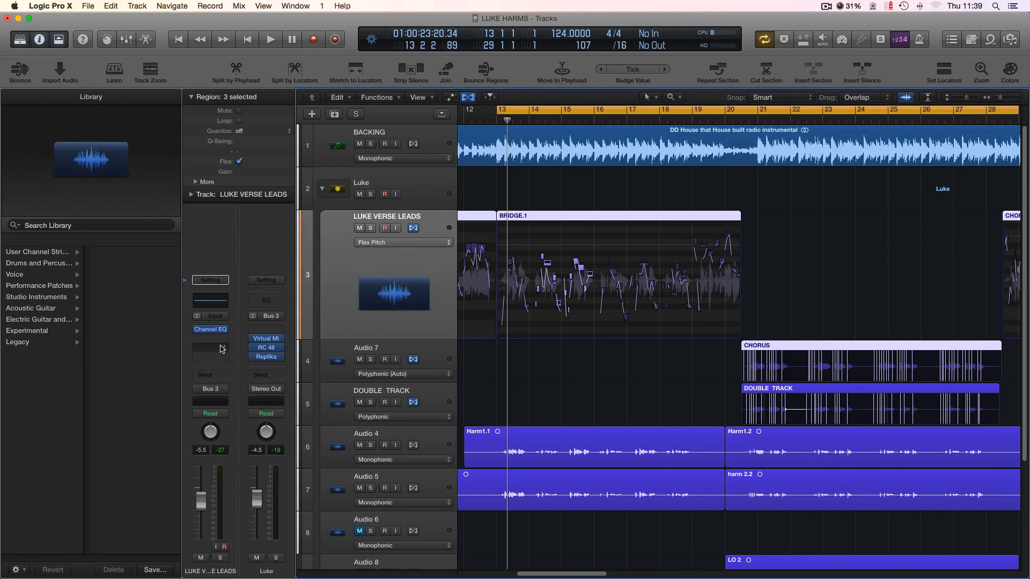
{"action": "left_click", "coordinate": [322, 188]}
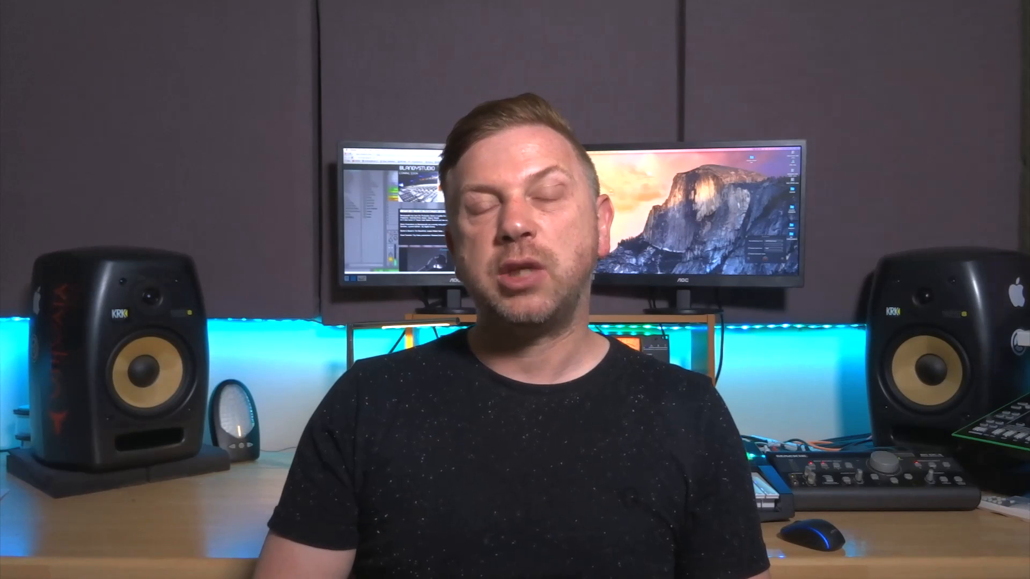